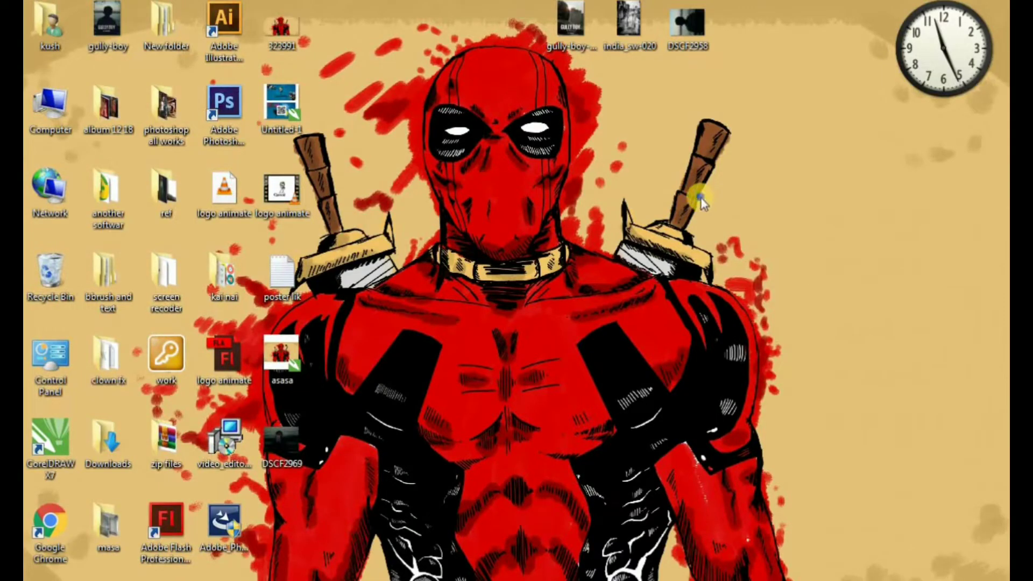
# Refresh the Windows desktop from its right-click menu
pyautogui.rightClick(700, 198)
pyautogui.click(751, 243)
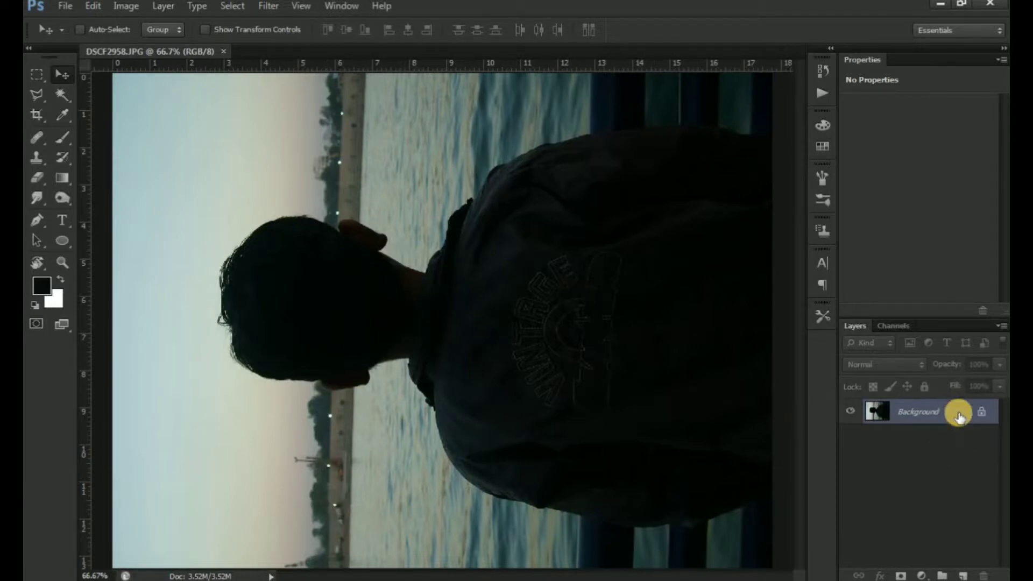
# Convert the Background into Layer 0 and rotate it 90° clockwise so the boy stands upright
pyautogui.hotkey('ctrl', '-')
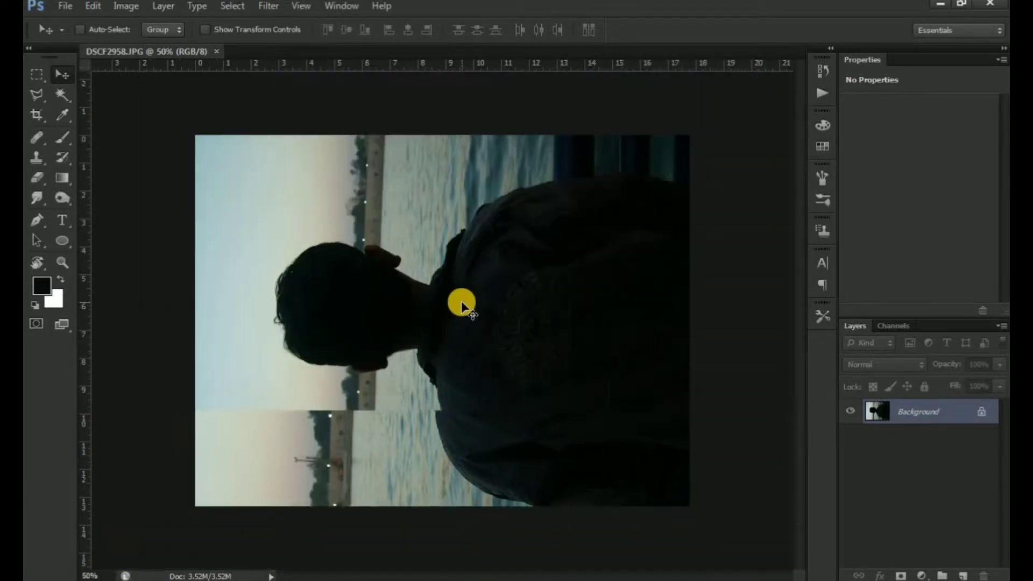
pyautogui.doubleClick(917, 422)
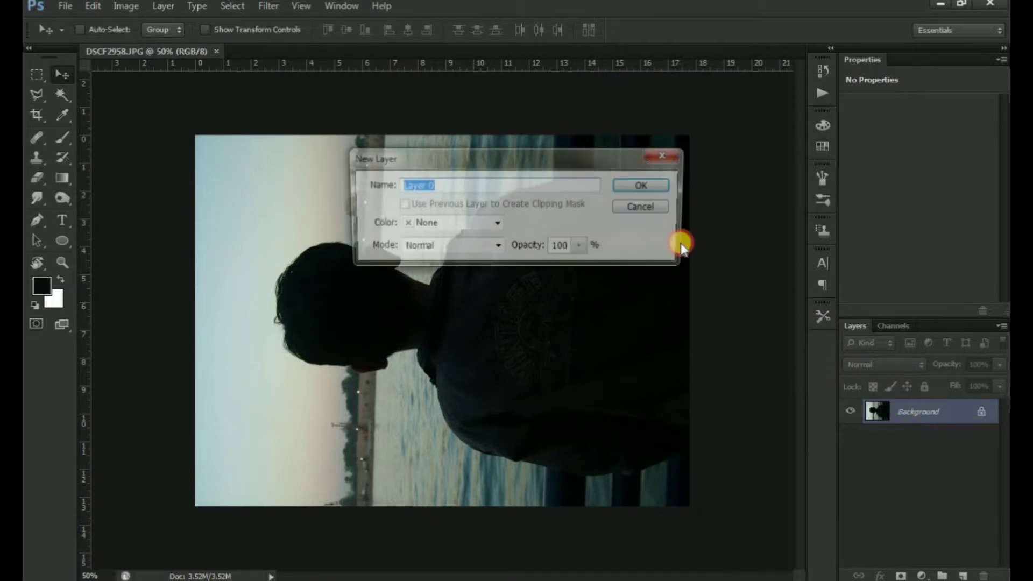
pyautogui.click(654, 185)
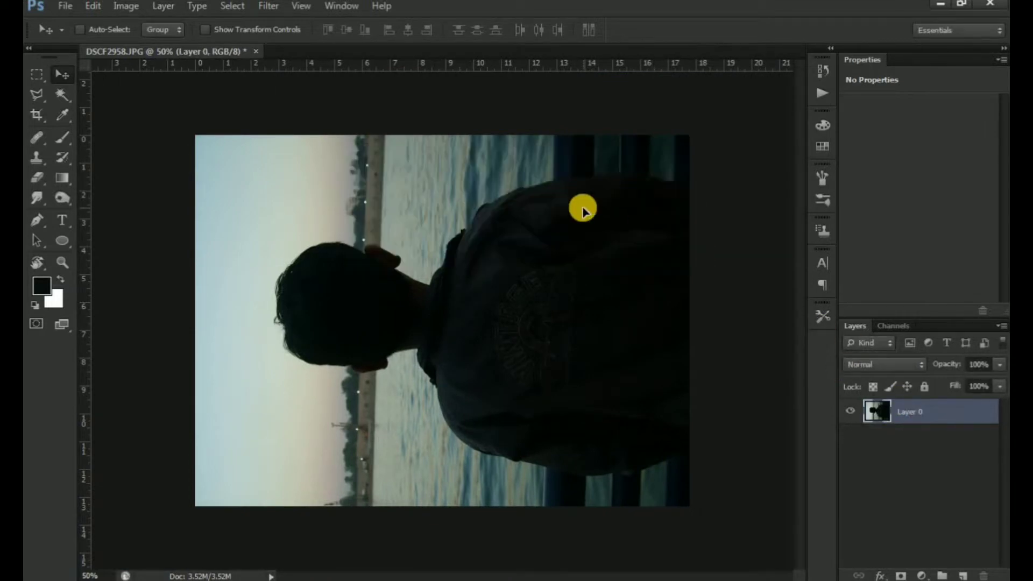
pyautogui.hotkey('ctrl', 't')
pyautogui.rightClick(423, 270)
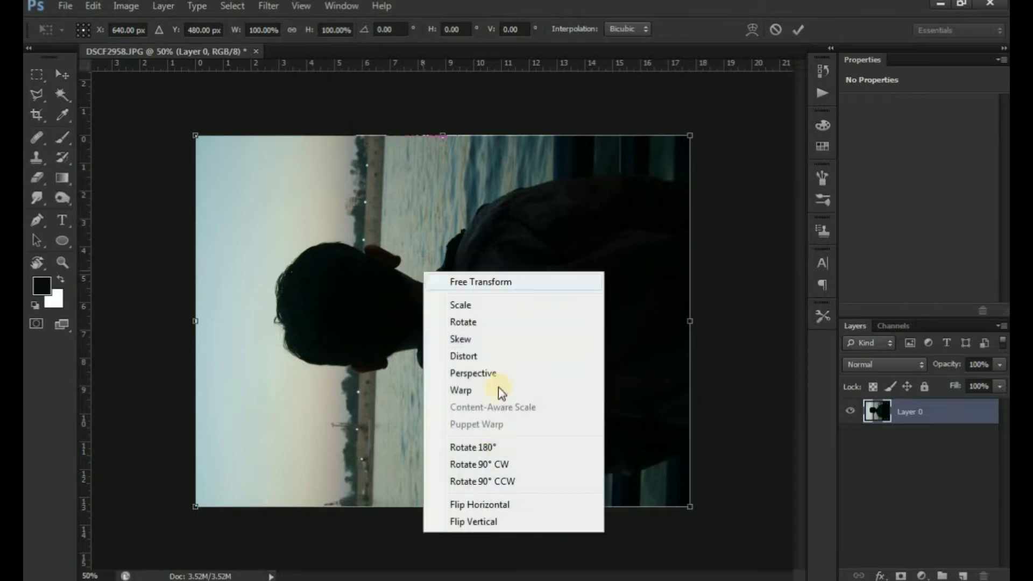
pyautogui.click(473, 466)
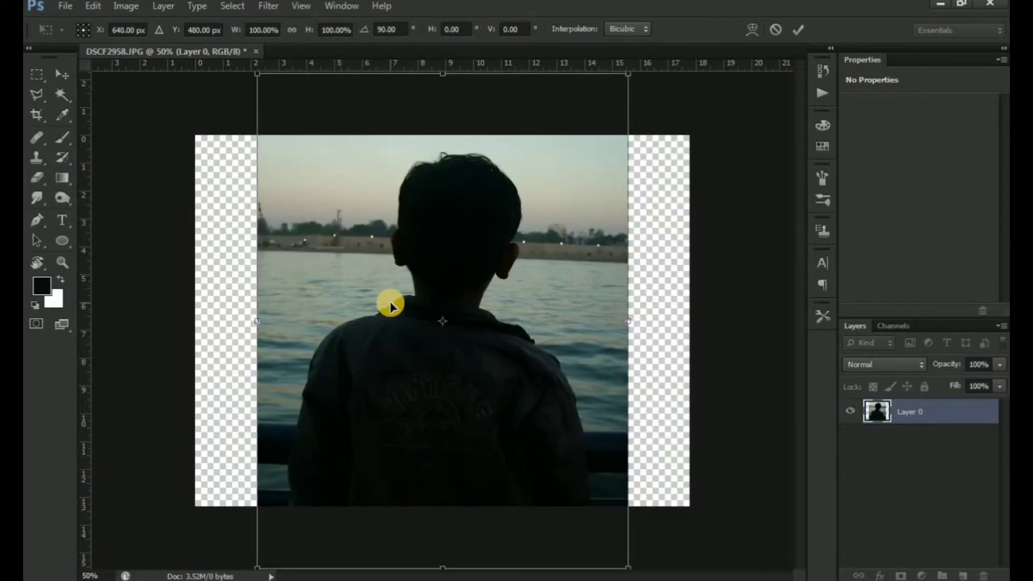
pyautogui.press('Return')
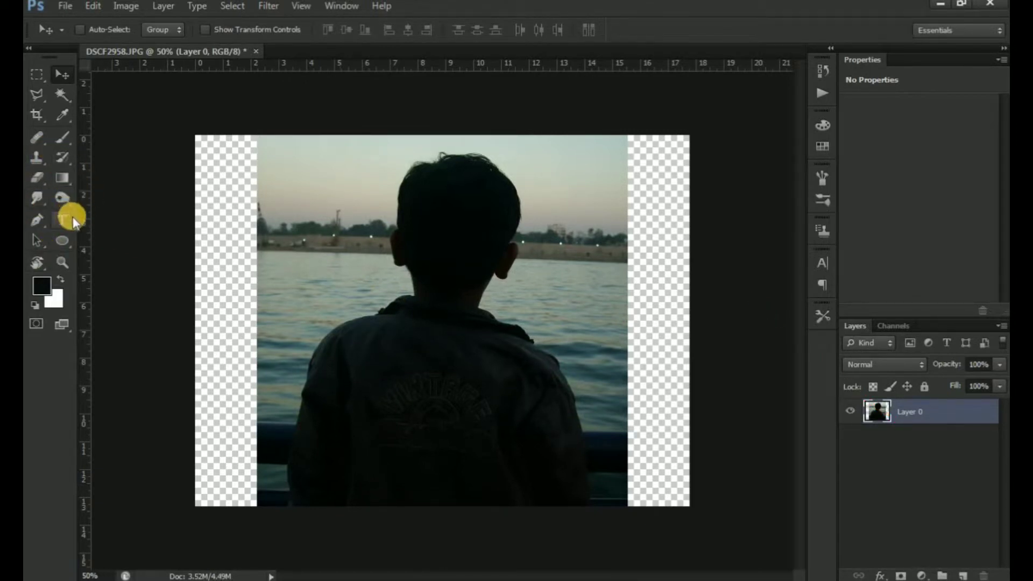
# Crop the canvas to the upright photo's borders, trimming the transparent side strips
pyautogui.press('c')
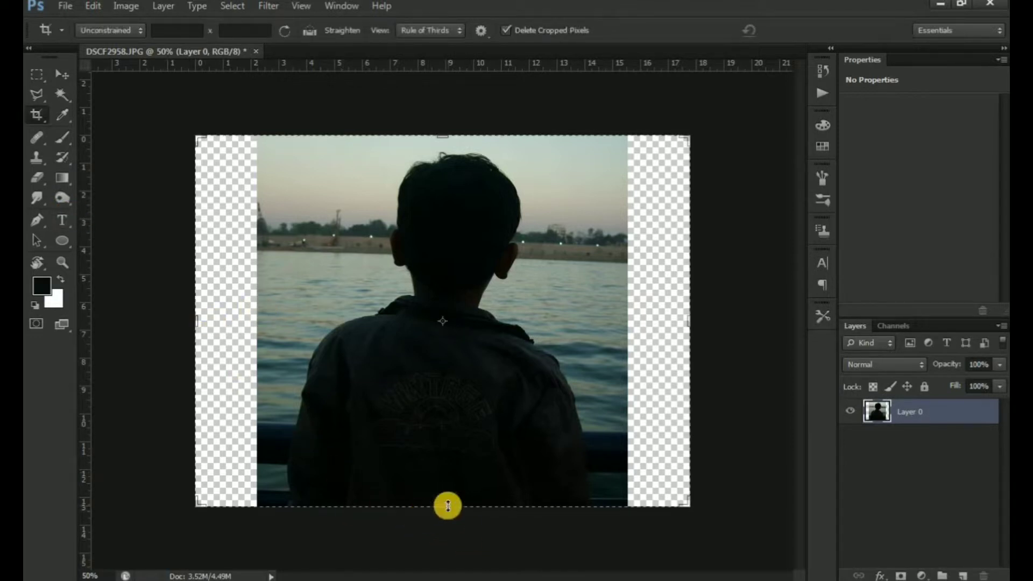
pyautogui.moveTo(448, 506); pyautogui.dragTo(449, 536)
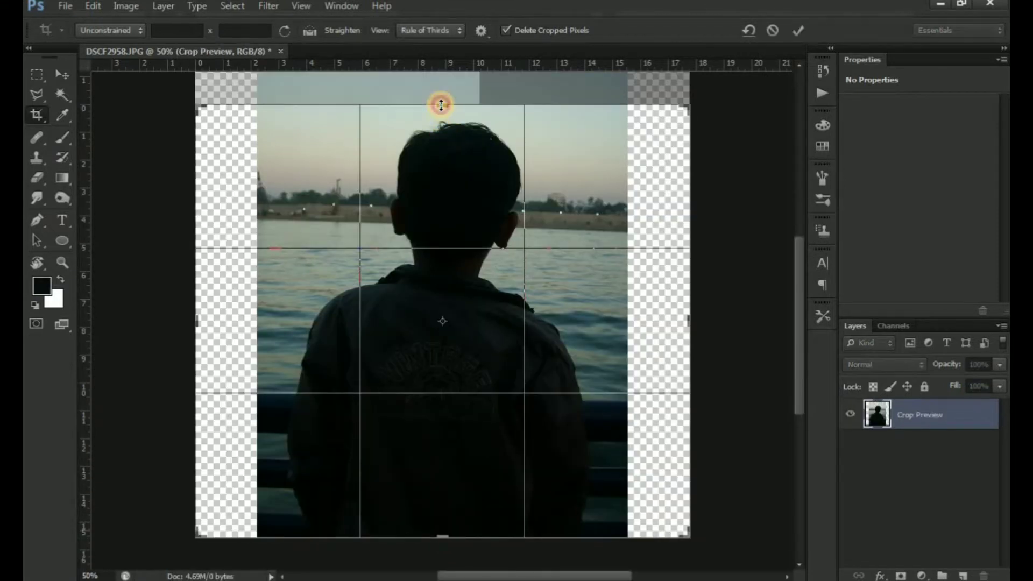
pyautogui.moveTo(438, 104)
pyautogui.mouseDown()
pyautogui.moveTo(435, 81)
pyautogui.moveTo(442, 106)
pyautogui.mouseUp()
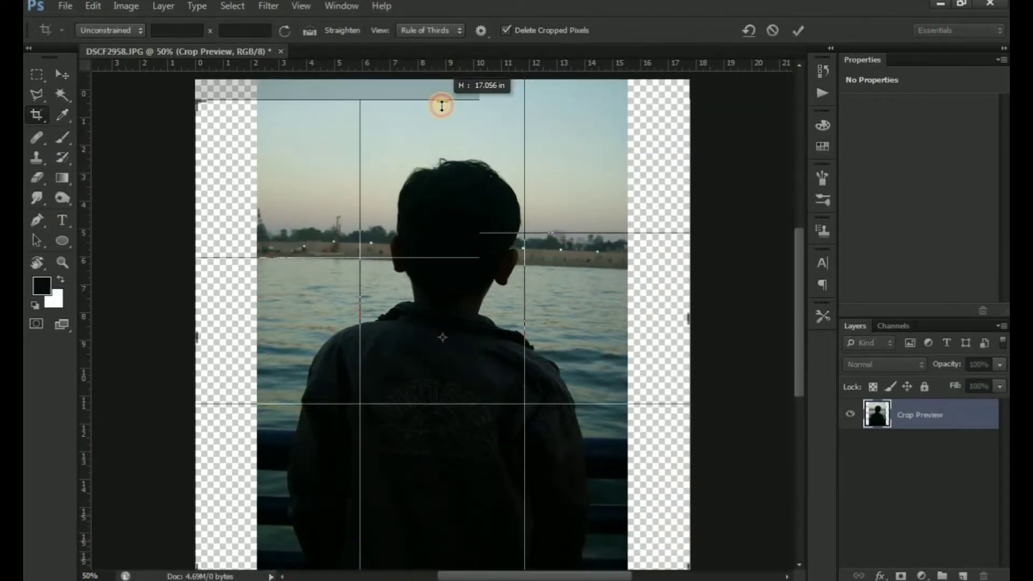
pyautogui.moveTo(442, 105); pyautogui.dragTo(441, 90)
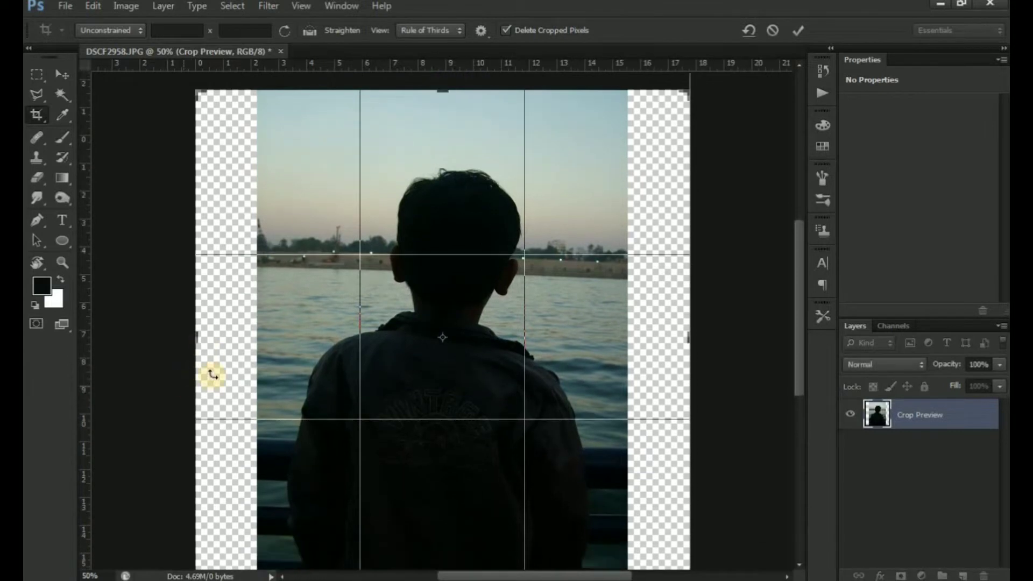
pyautogui.hotkey('ctrl', '-')
pyautogui.moveTo(276, 317); pyautogui.dragTo(293, 319)
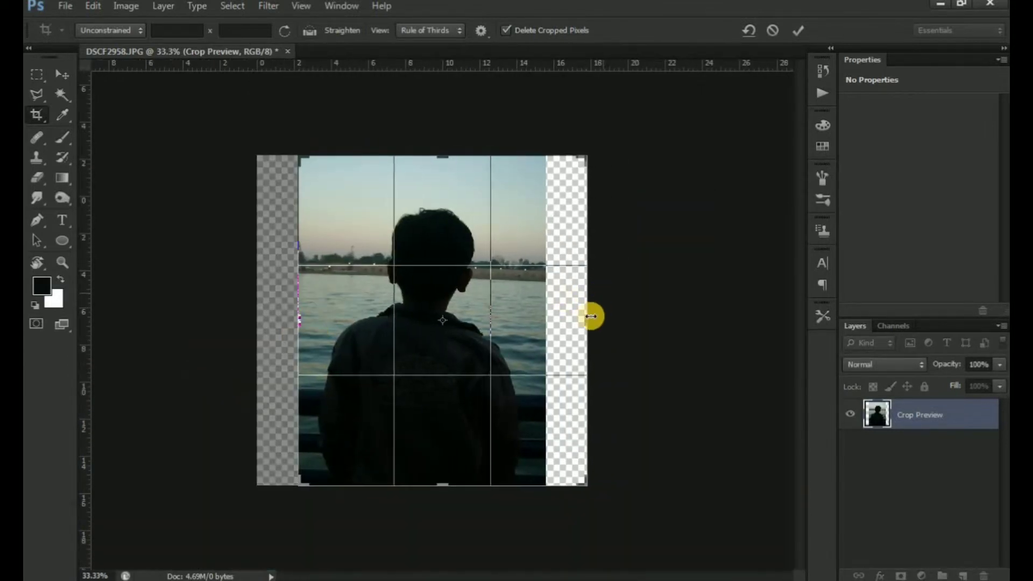
pyautogui.moveTo(591, 316); pyautogui.dragTo(566, 319)
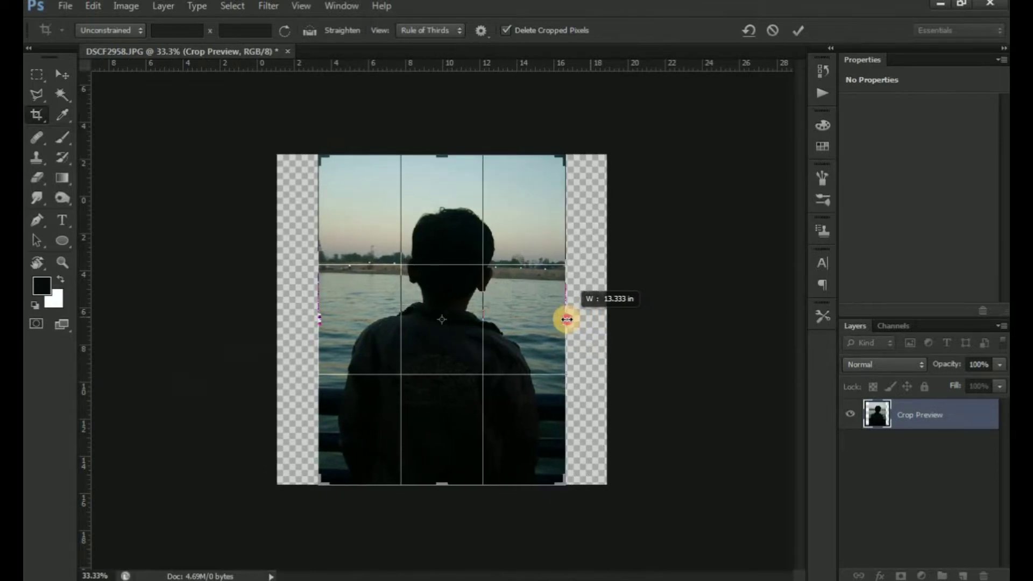
pyautogui.moveTo(566, 319); pyautogui.dragTo(566, 321)
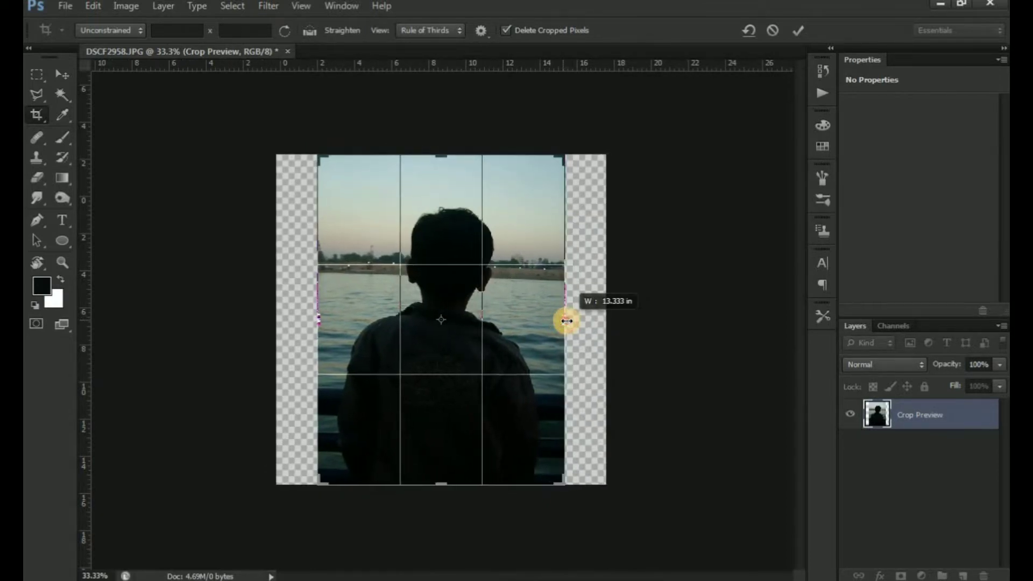
pyautogui.press('Return')
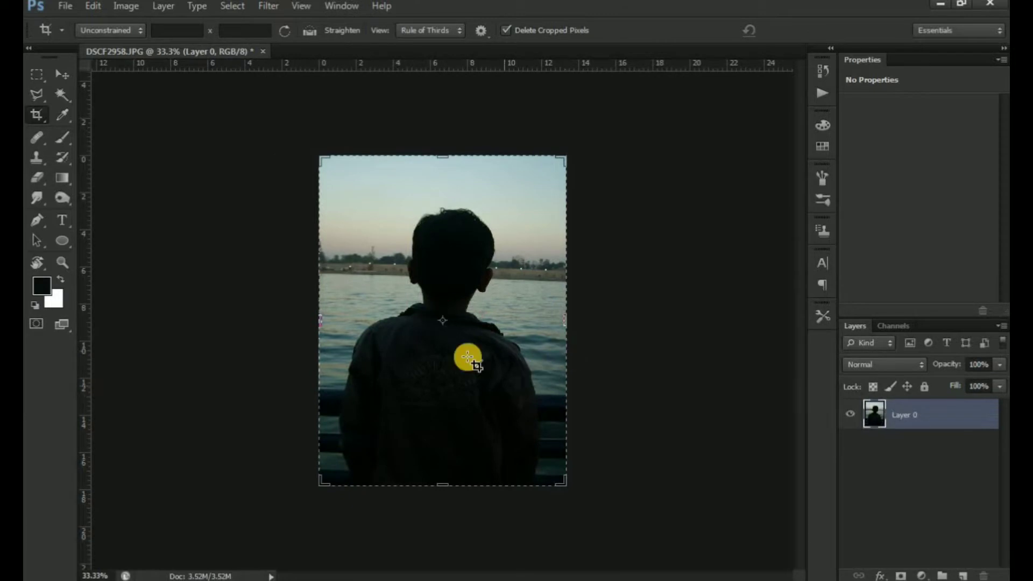
# Re-apply the crop, return to the Move tool and fit the image to the window
pyautogui.click(425, 311)
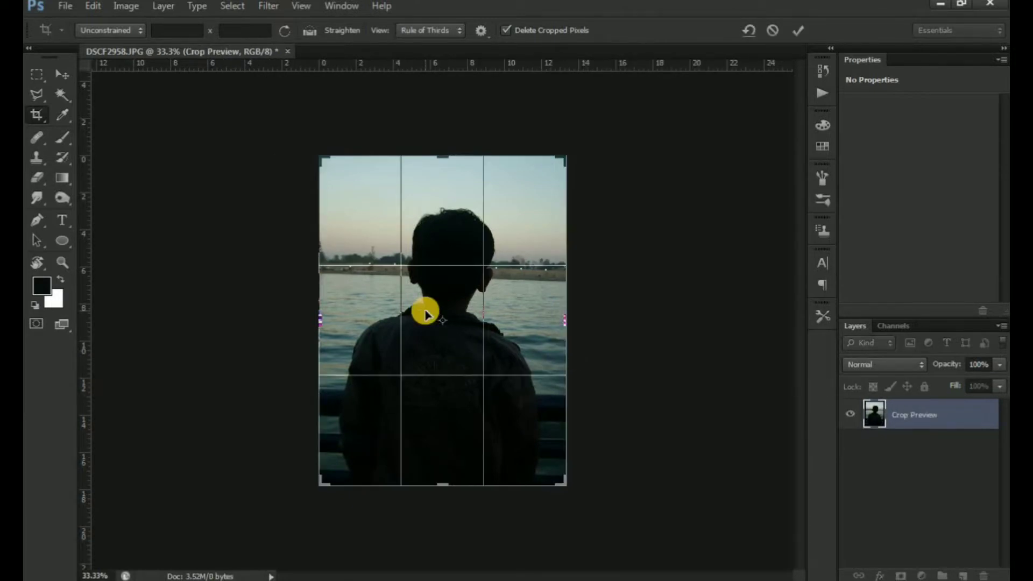
pyautogui.press('Return')
pyautogui.press('v')
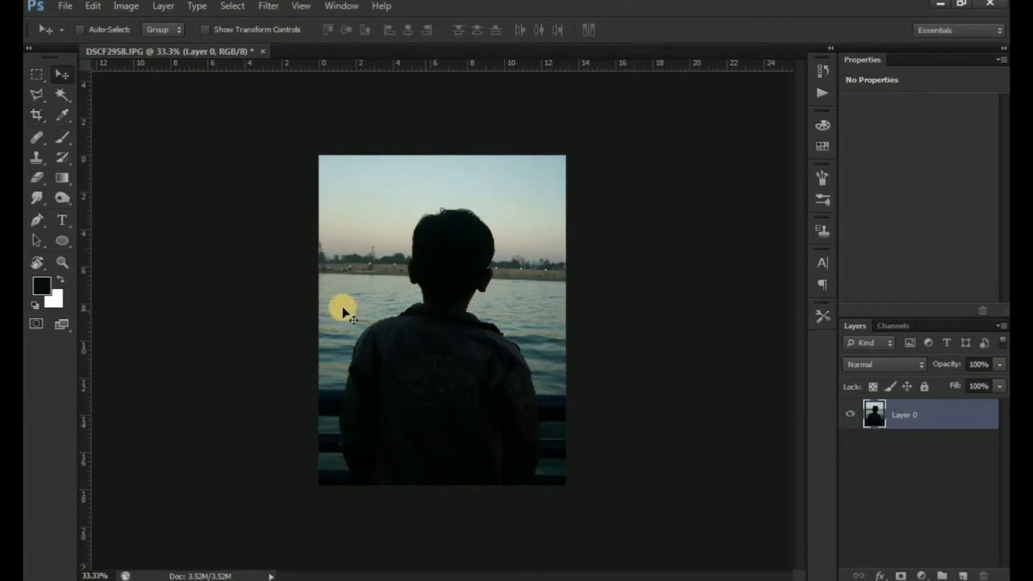
pyautogui.hotkey('ctrl', '0')
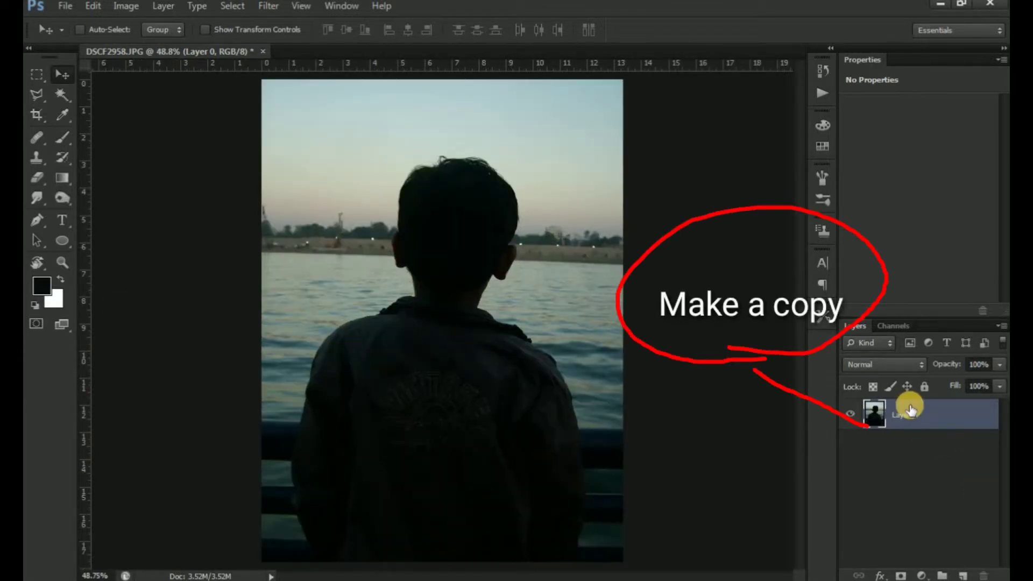
# Duplicate Layer 0, hide the original, and clip a Levels layer (black input 16) to the copy
pyautogui.hotkey('ctrl', 'j')
pyautogui.click(850, 444)
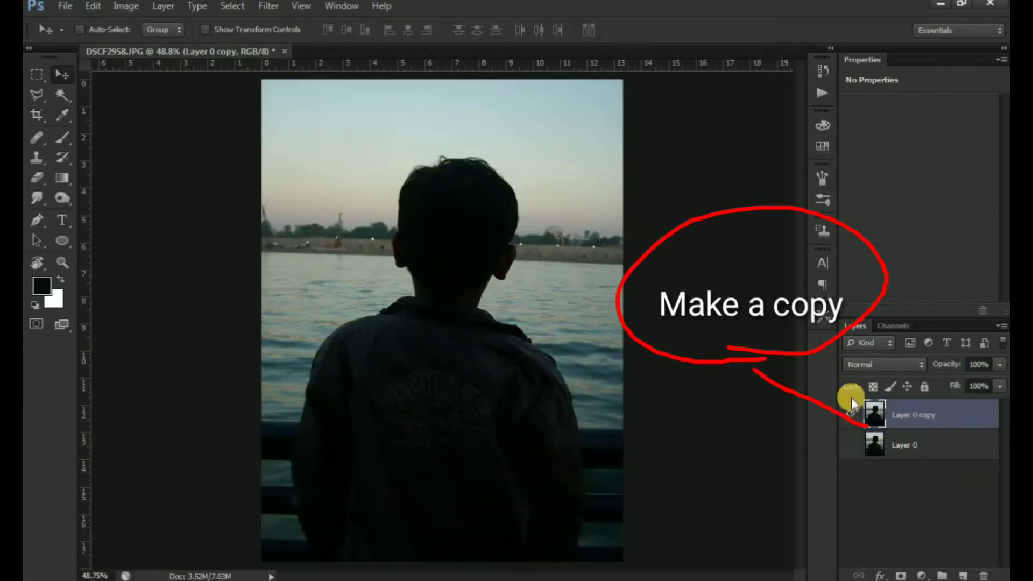
pyautogui.click(918, 575)
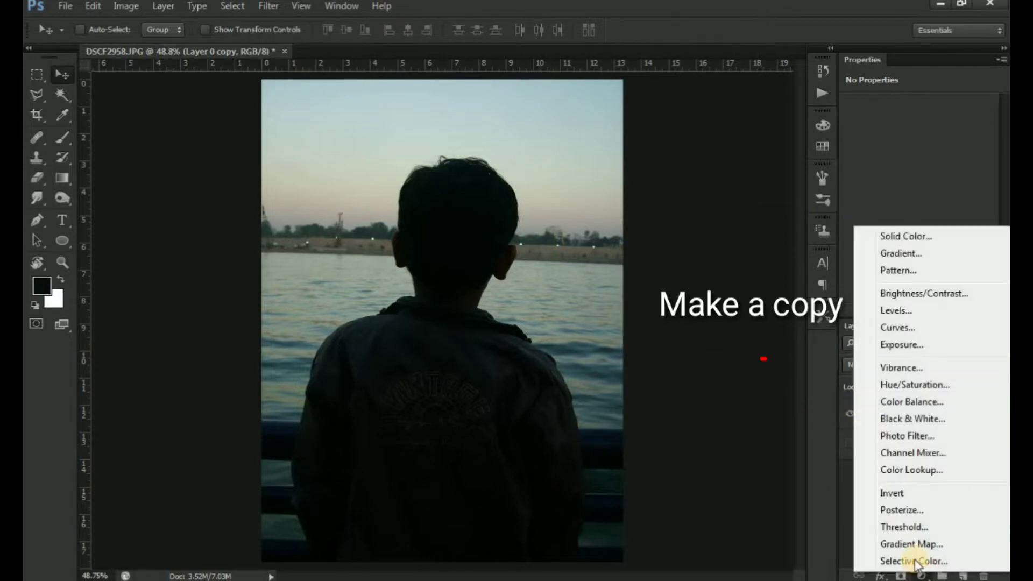
pyautogui.click(916, 311)
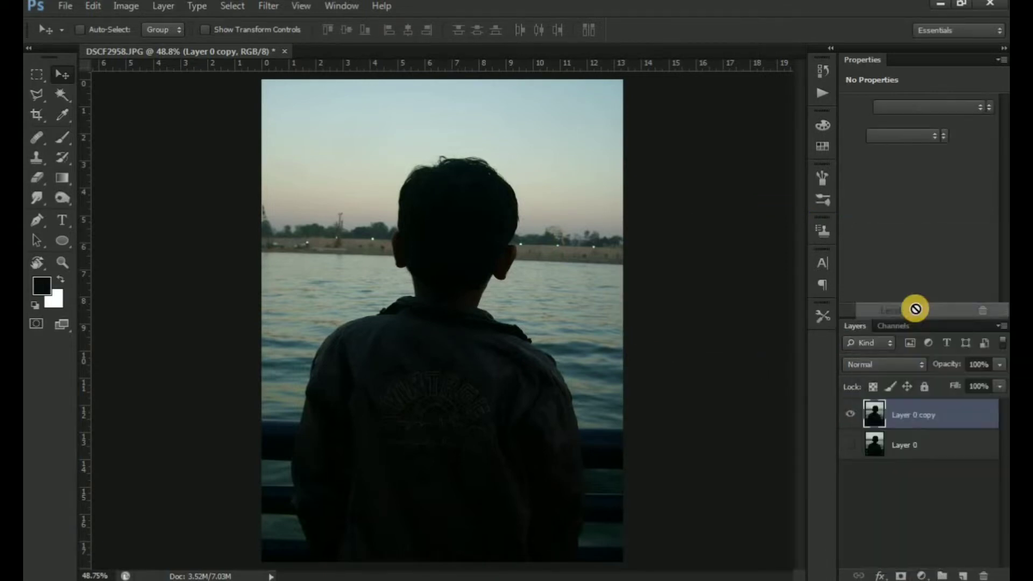
pyautogui.moveTo(869, 218); pyautogui.dragTo(875, 219)
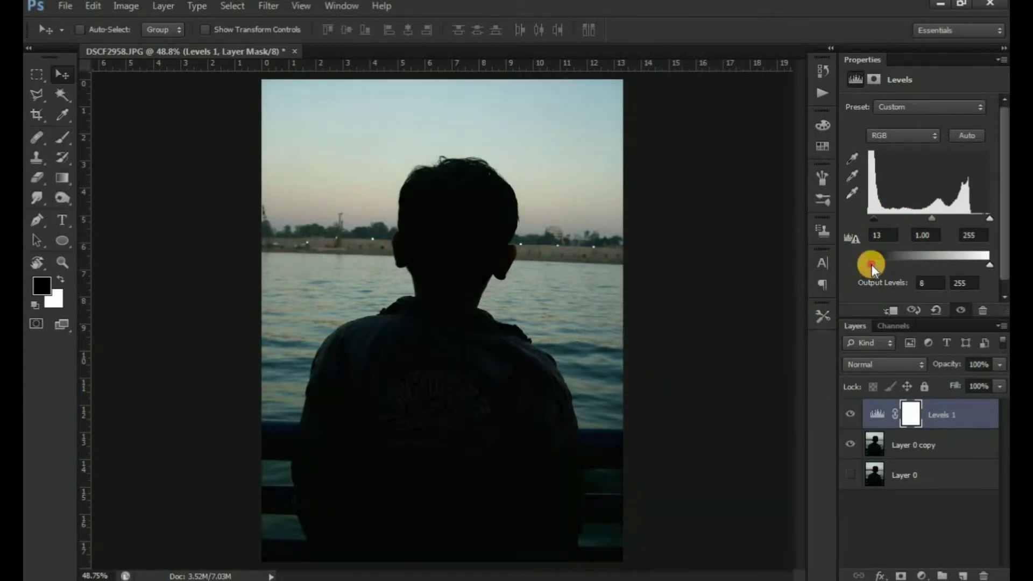
pyautogui.moveTo(873, 219); pyautogui.dragTo(876, 222)
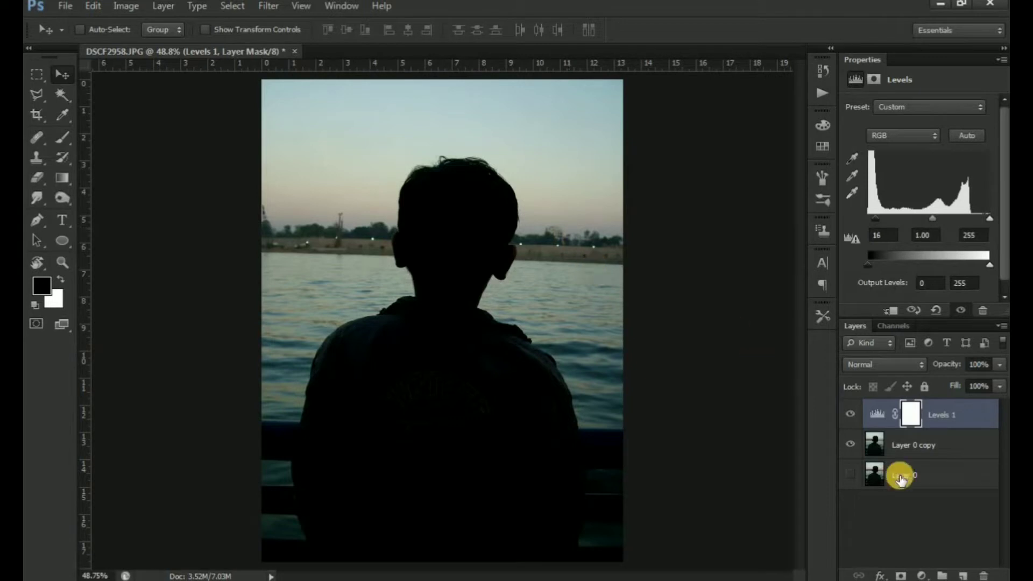
pyautogui.keyDown('alt'); pyautogui.click(886, 425); pyautogui.keyUp('alt')
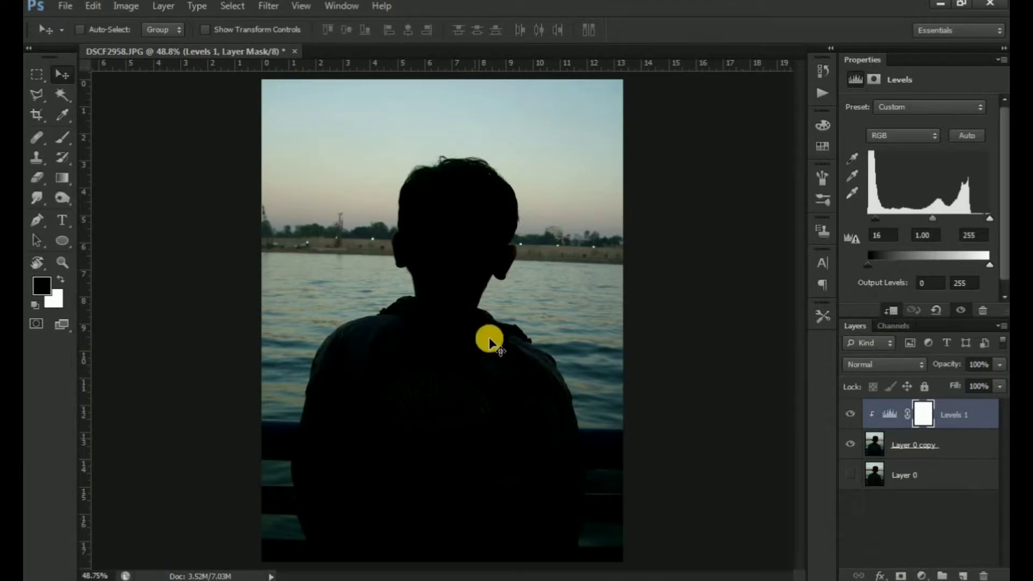
# Add a clipped Hue/Saturation grade (Hue −4, Saturation +7) and drag in the india_sw-020 photo
pyautogui.click(921, 576)
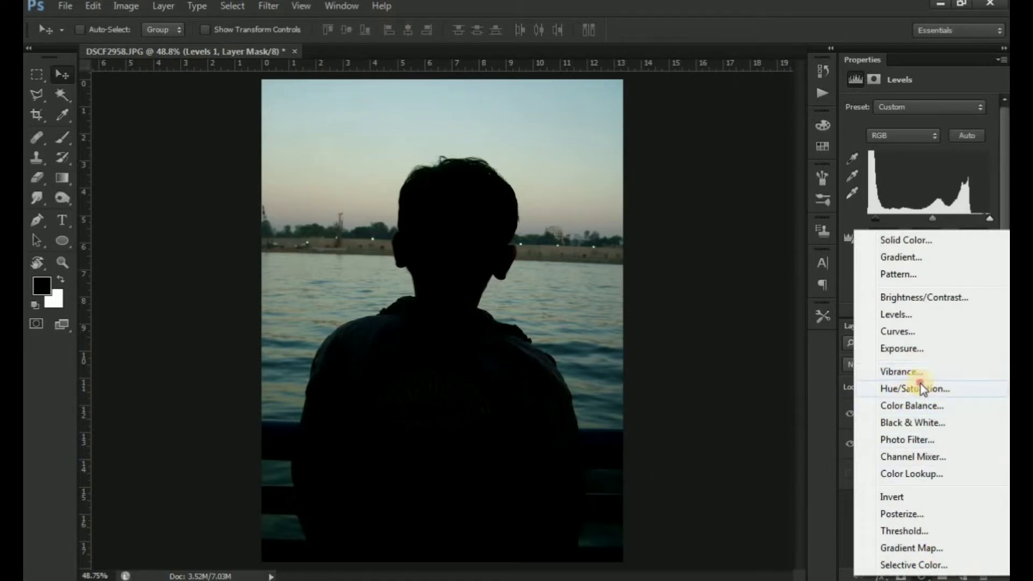
pyautogui.click(922, 388)
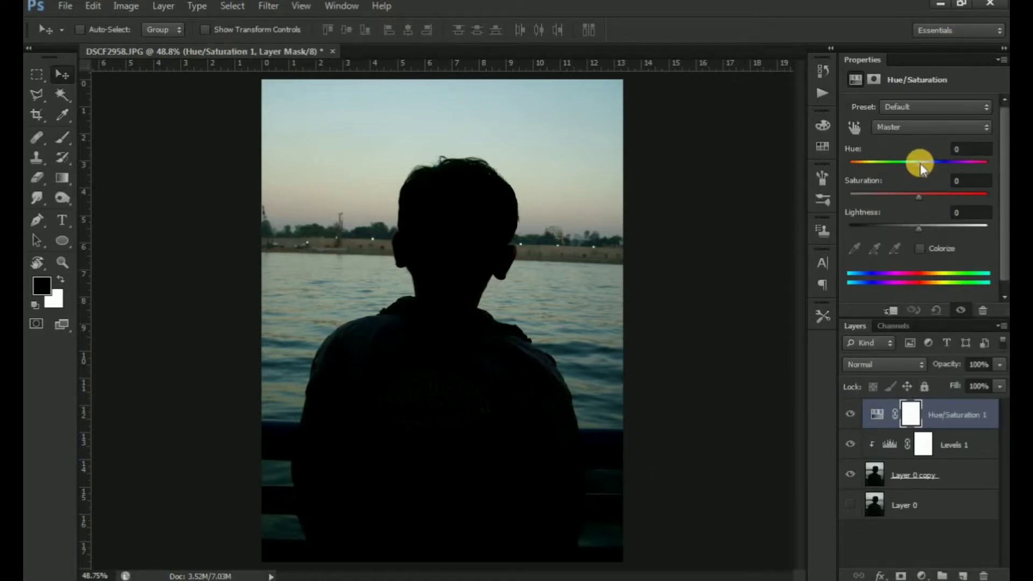
pyautogui.moveTo(920, 163)
pyautogui.mouseDown()
pyautogui.moveTo(889, 166)
pyautogui.moveTo(922, 198)
pyautogui.mouseUp()
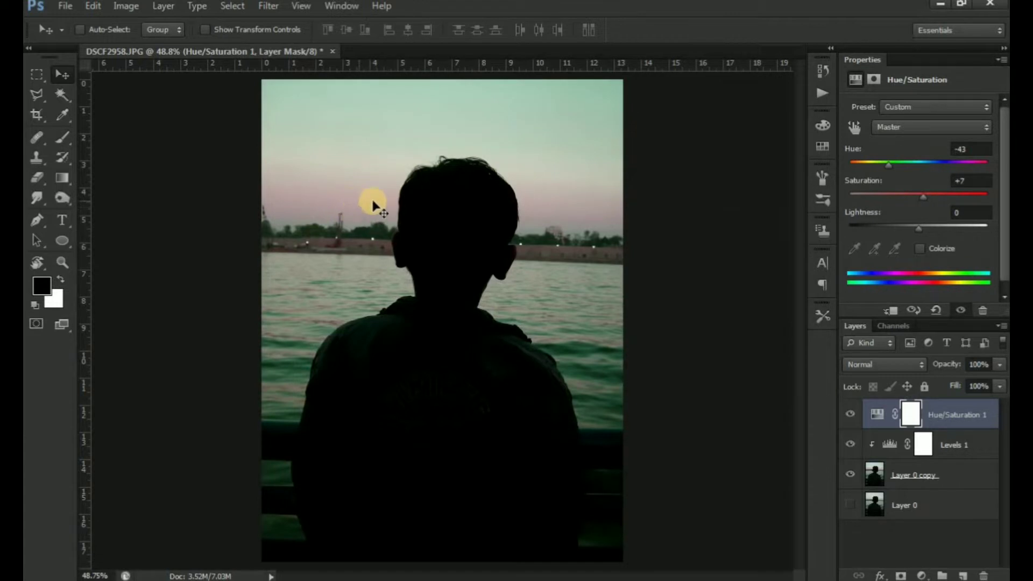
pyautogui.click(850, 414)
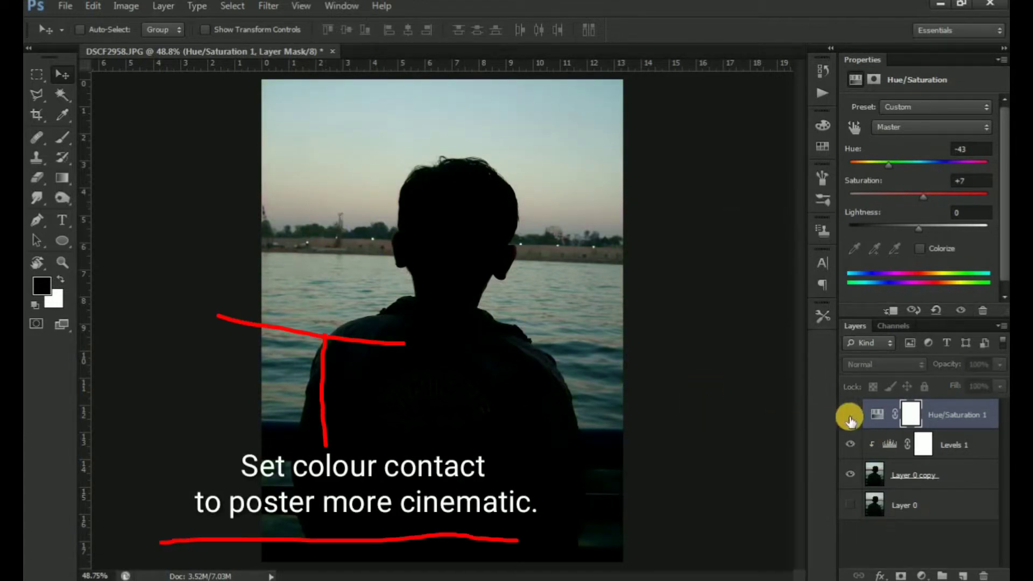
pyautogui.click(849, 415)
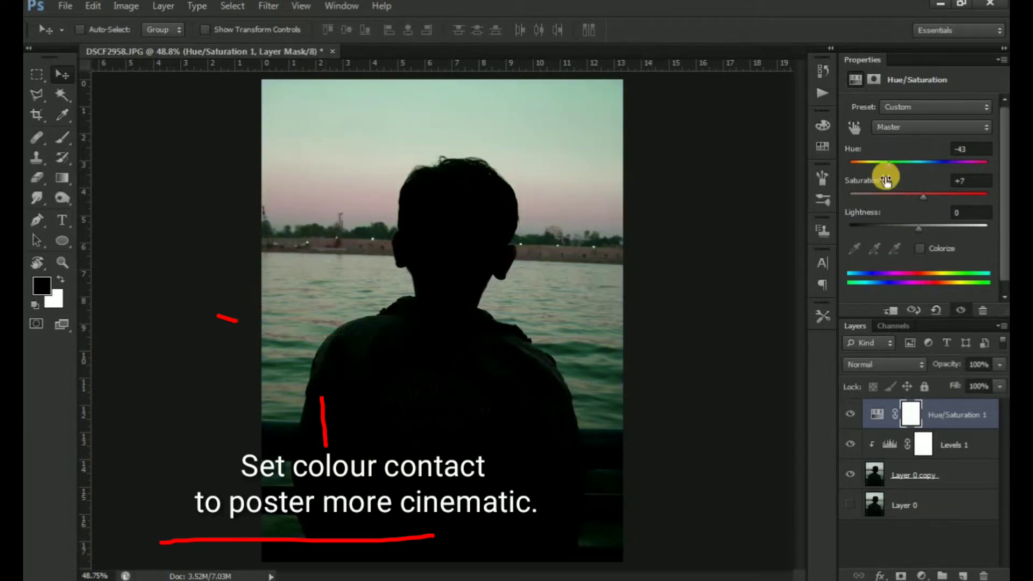
pyautogui.moveTo(889, 161); pyautogui.dragTo(915, 167)
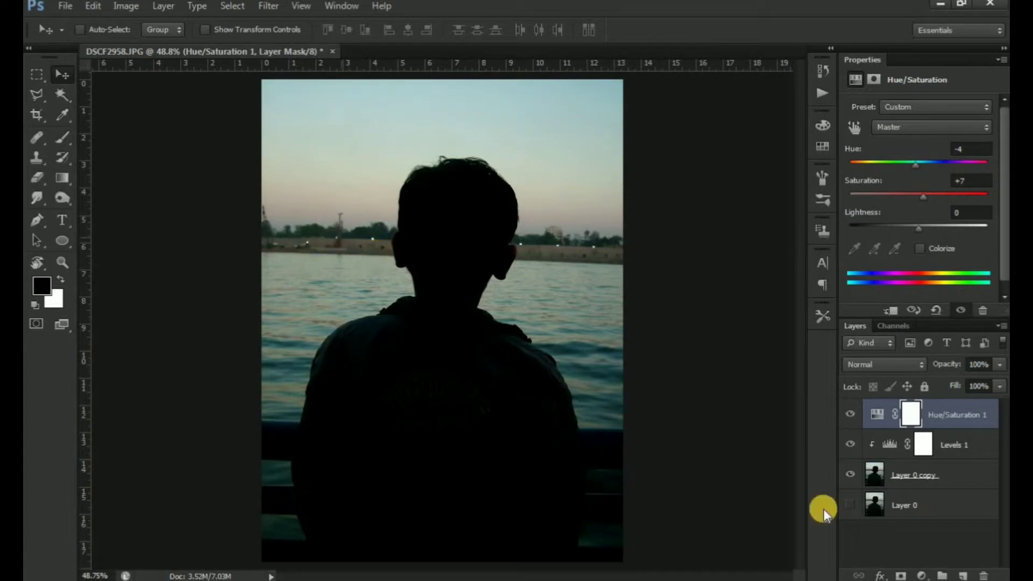
pyautogui.click(850, 413)
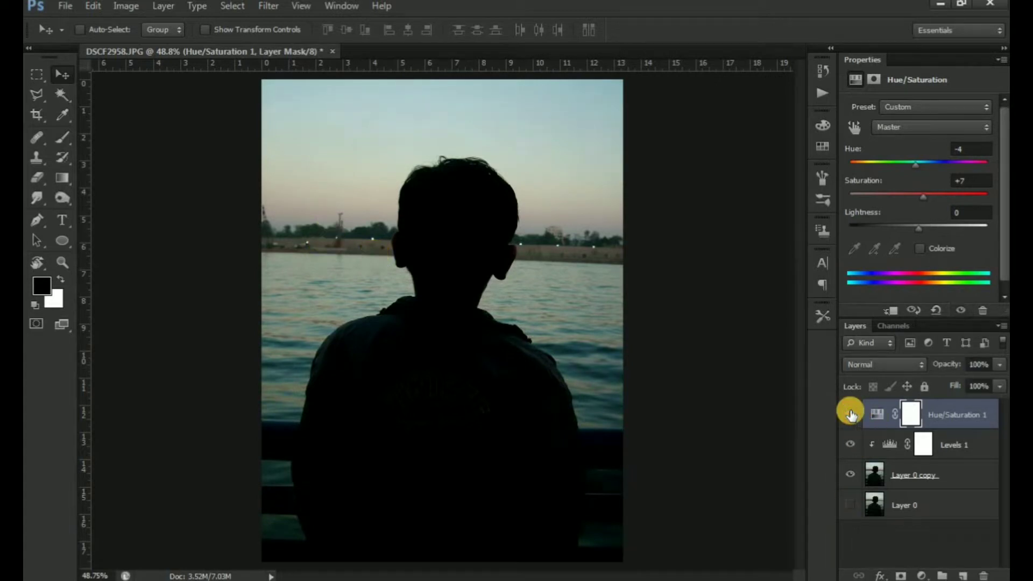
pyautogui.keyDown('alt'); pyautogui.click(888, 429); pyautogui.keyUp('alt')
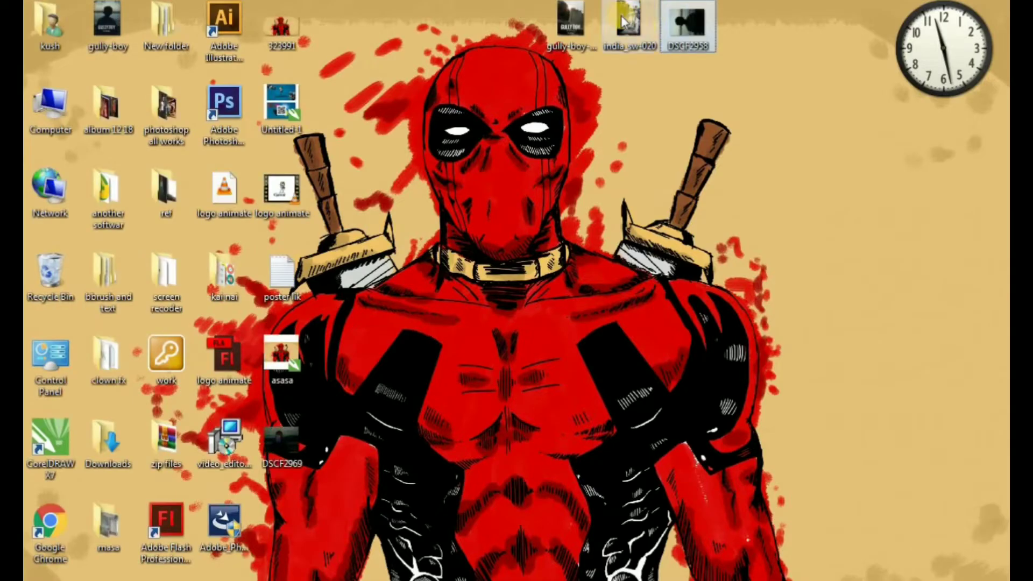
pyautogui.moveTo(621, 16); pyautogui.dragTo(161, 573)
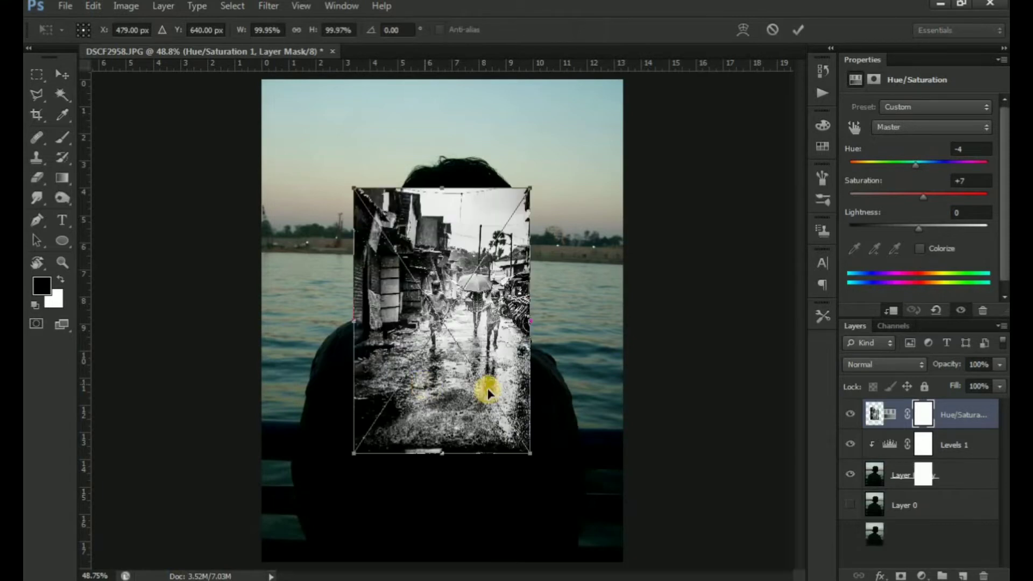
# Place the street photo and scale it to about 139.6% over the boy's back
pyautogui.moveTo(461, 392); pyautogui.dragTo(459, 460)
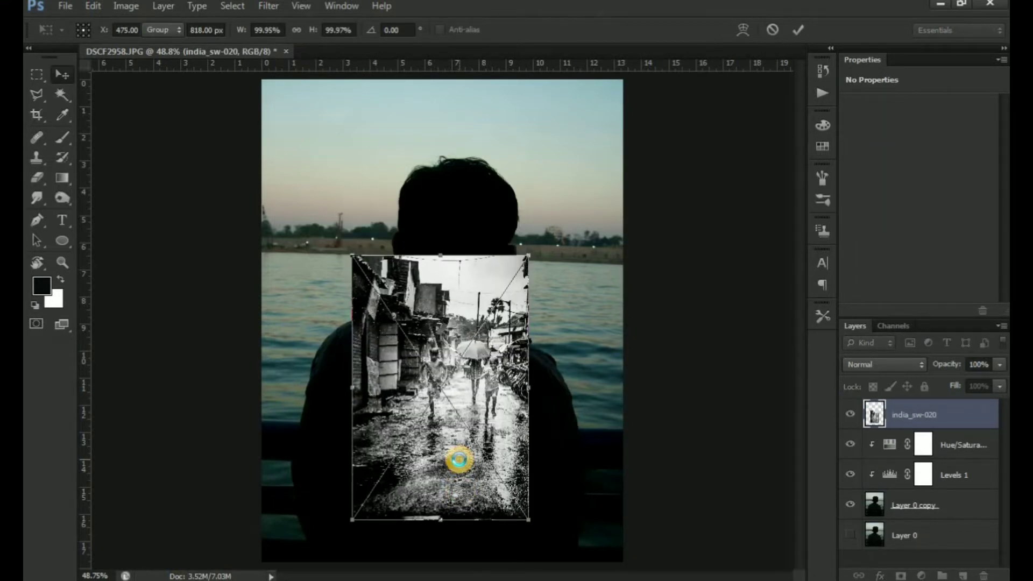
pyautogui.doubleClick(459, 460)
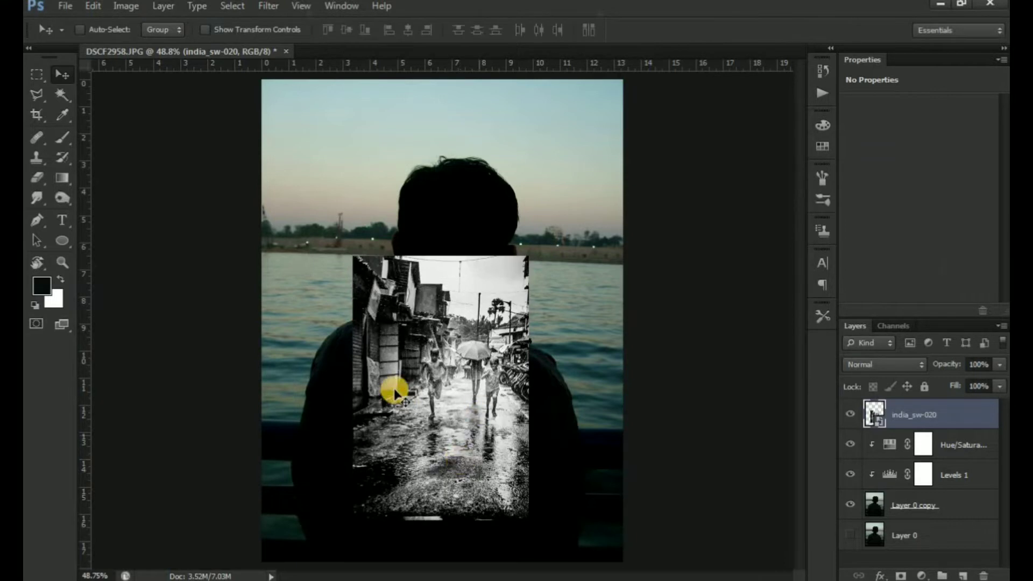
pyautogui.hotkey('ctrl', 't')
pyautogui.moveTo(489, 376); pyautogui.dragTo(472, 421)
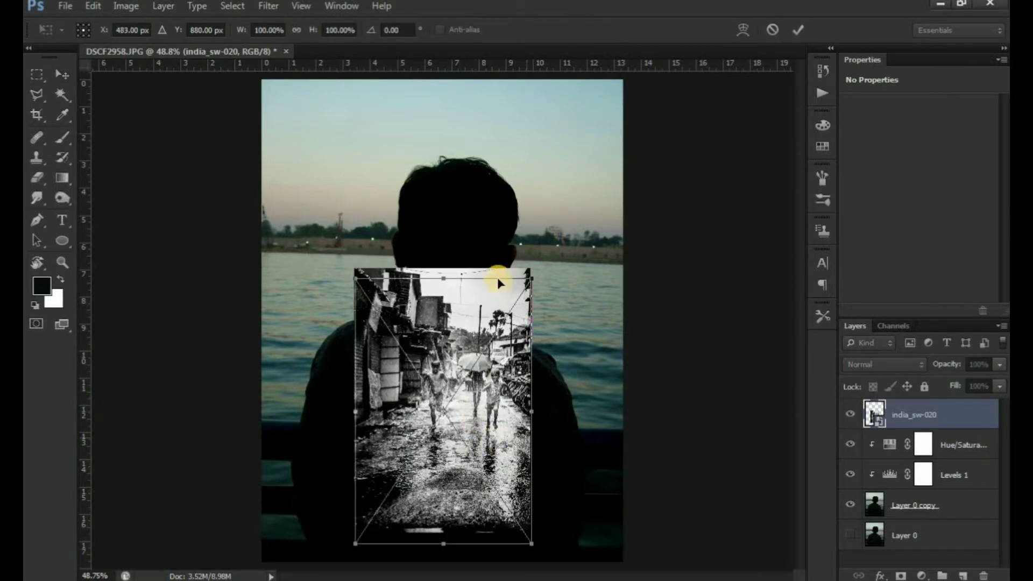
pyautogui.moveTo(529, 279); pyautogui.dragTo(617, 209)
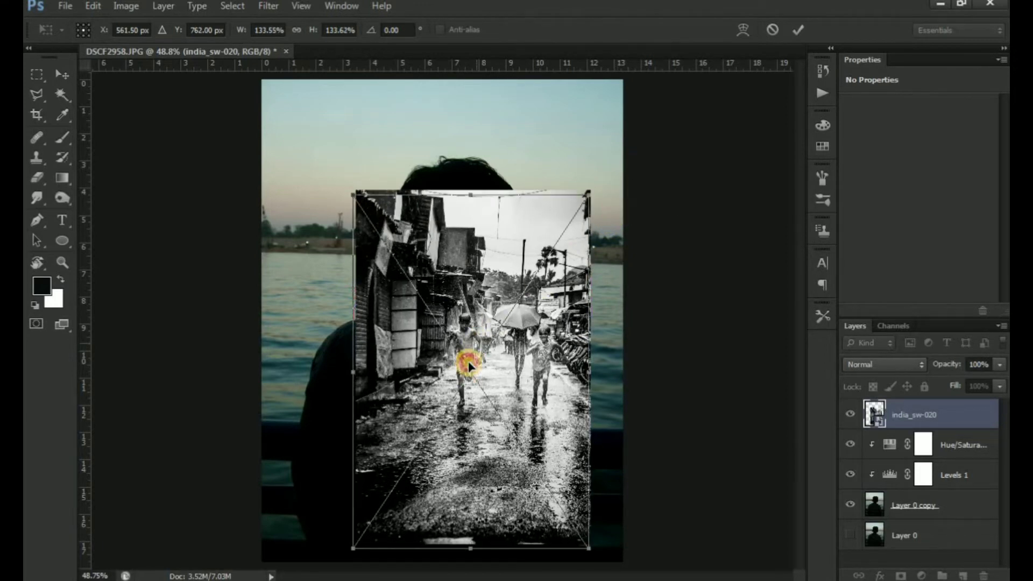
pyautogui.moveTo(473, 357); pyautogui.dragTo(434, 444)
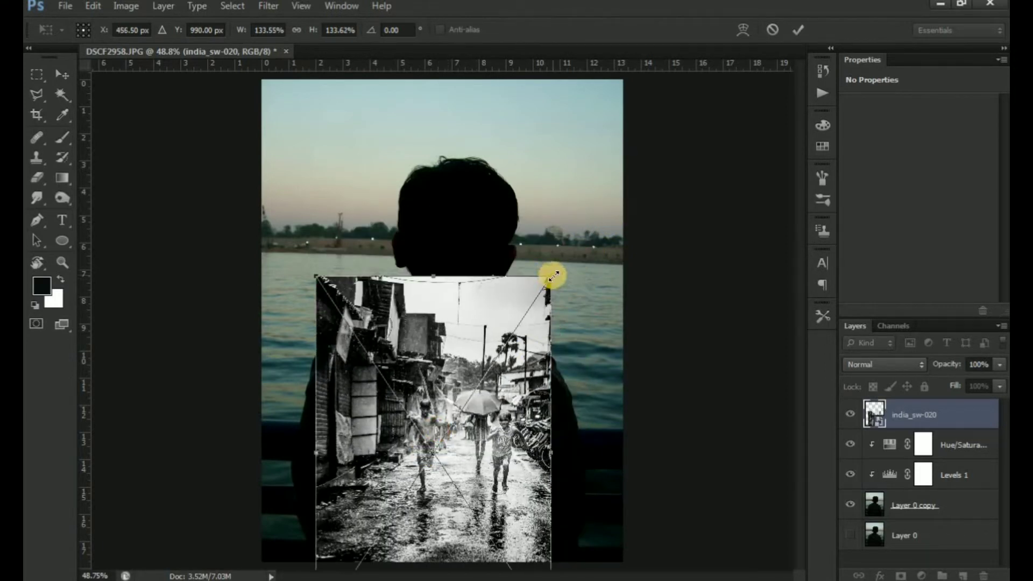
pyautogui.moveTo(553, 275); pyautogui.dragTo(603, 198)
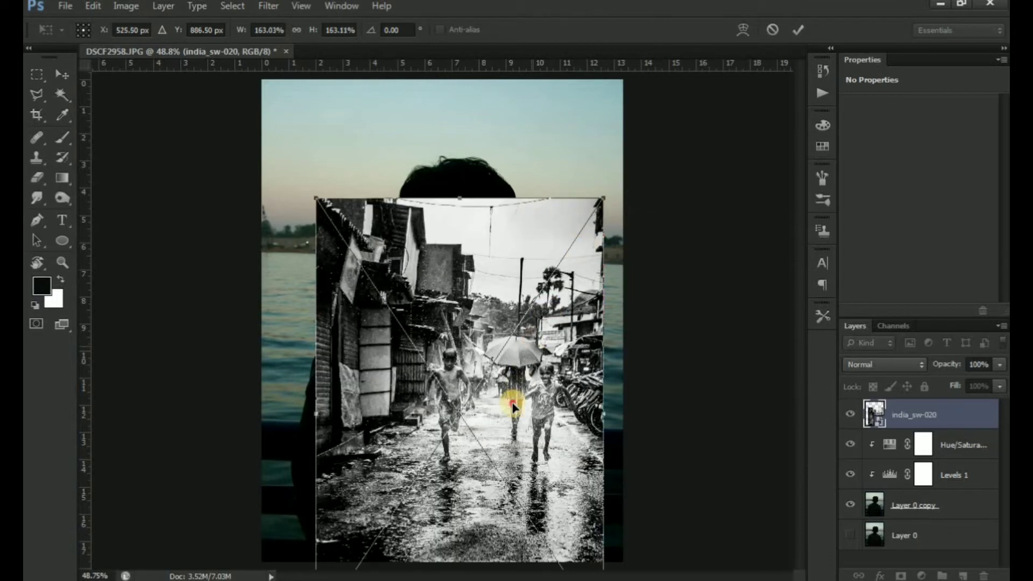
pyautogui.moveTo(513, 407); pyautogui.dragTo(486, 446)
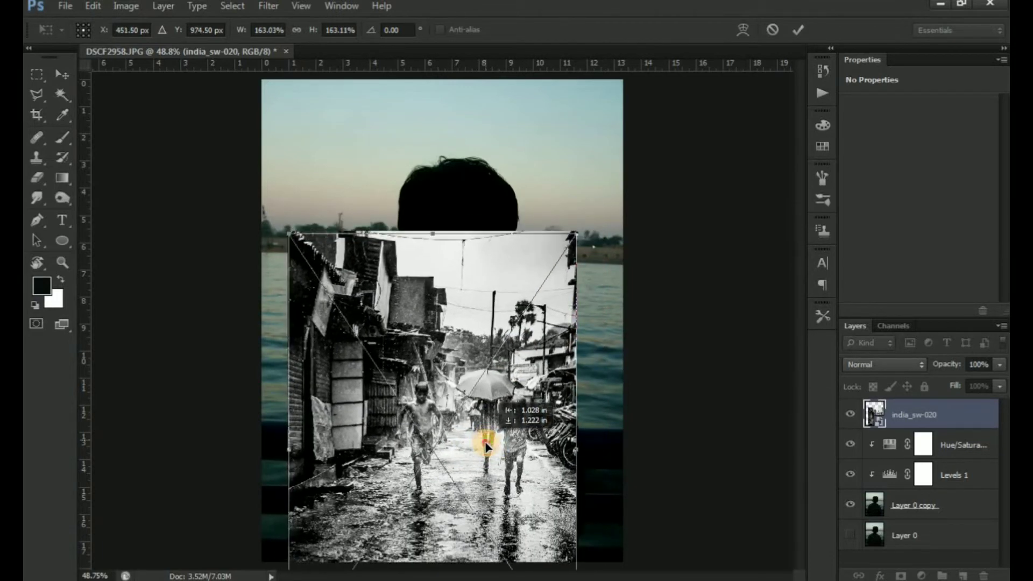
pyautogui.moveTo(573, 234); pyautogui.dragTo(540, 307)
pyautogui.moveTo(491, 461); pyautogui.dragTo(517, 459)
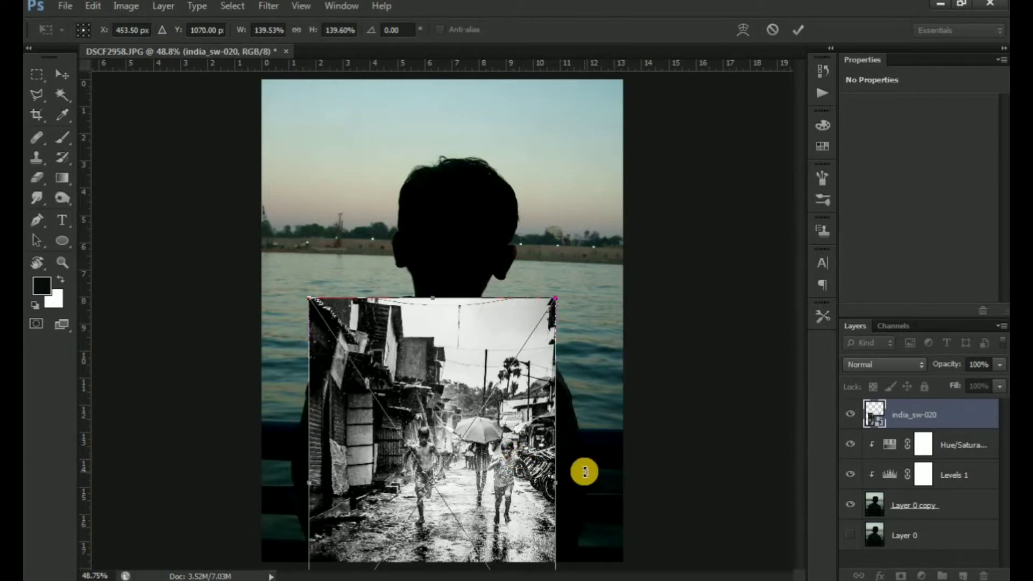
# Apply the transform and rasterize the india_sw-020 layer
pyautogui.click(959, 450)
pyautogui.press('Return')
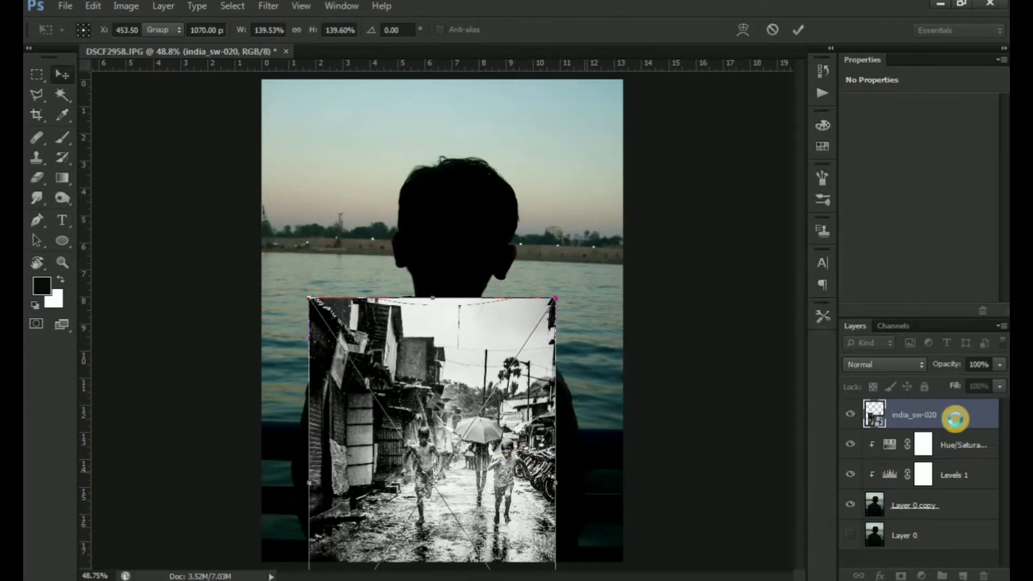
pyautogui.rightClick(952, 416)
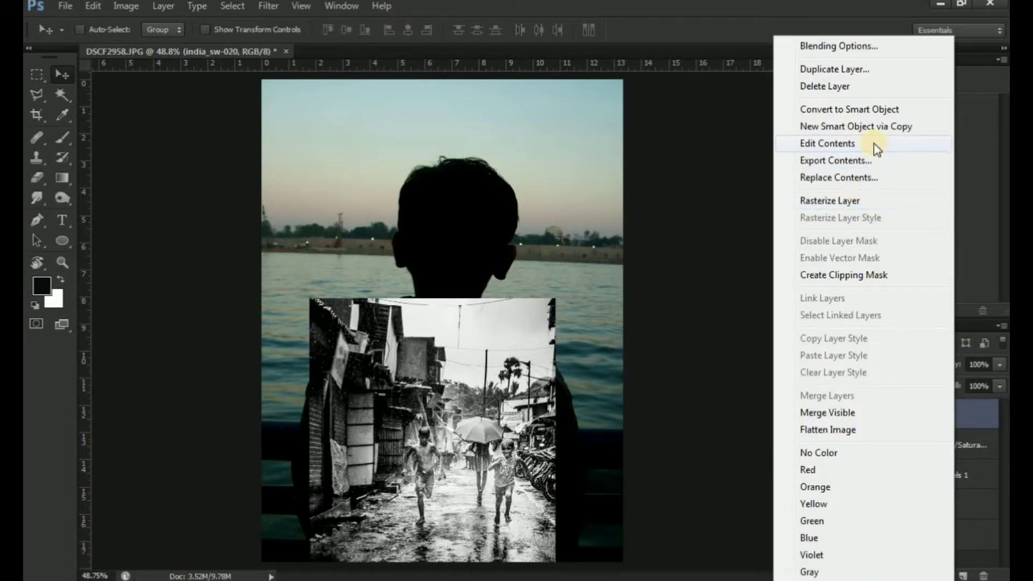
pyautogui.click(838, 204)
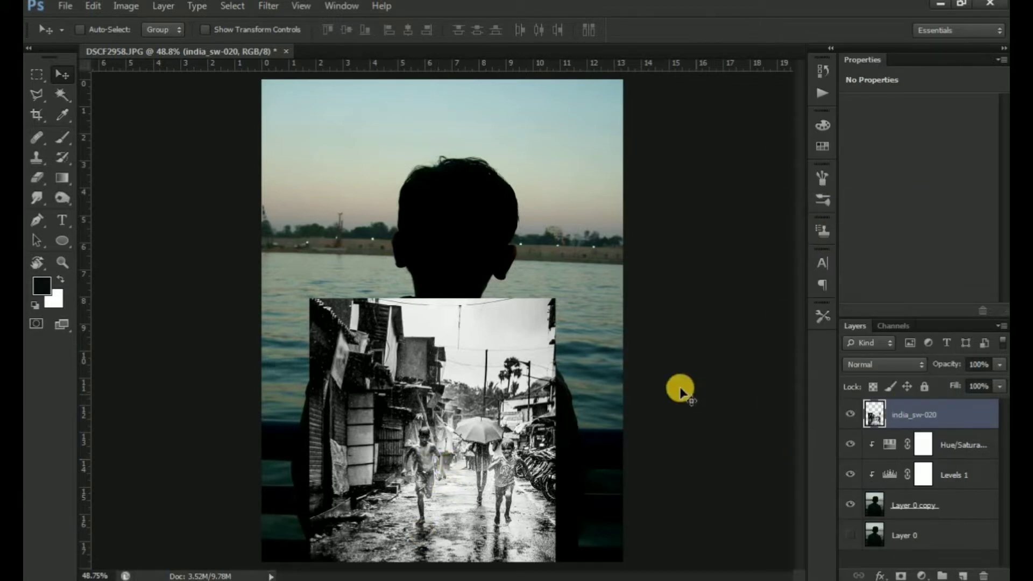
# Pick a soft round Eraser at reduced opacity and set the street photo layer to 71% opacity
pyautogui.click(41, 168)
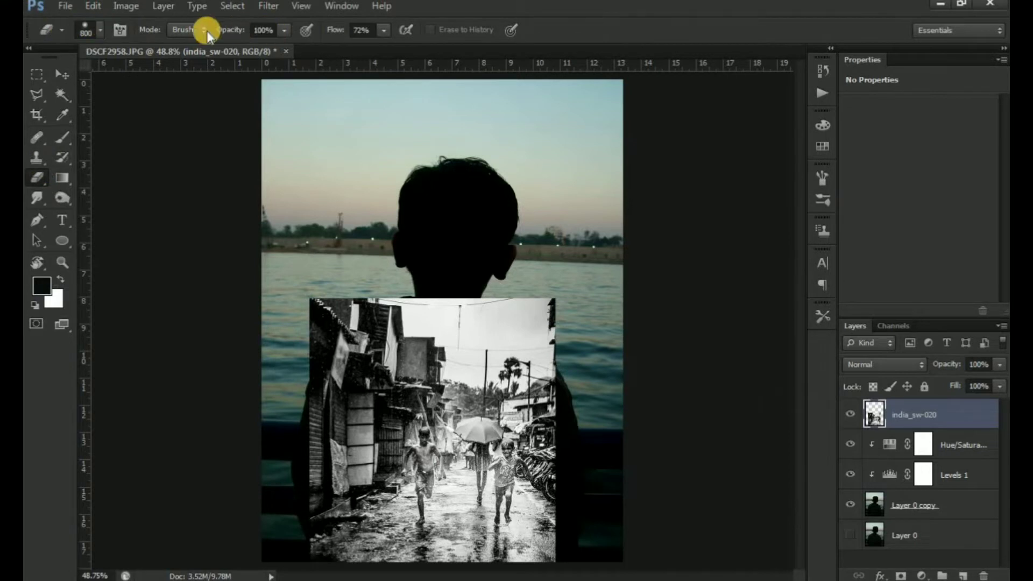
pyautogui.click(101, 24)
pyautogui.click(112, 145)
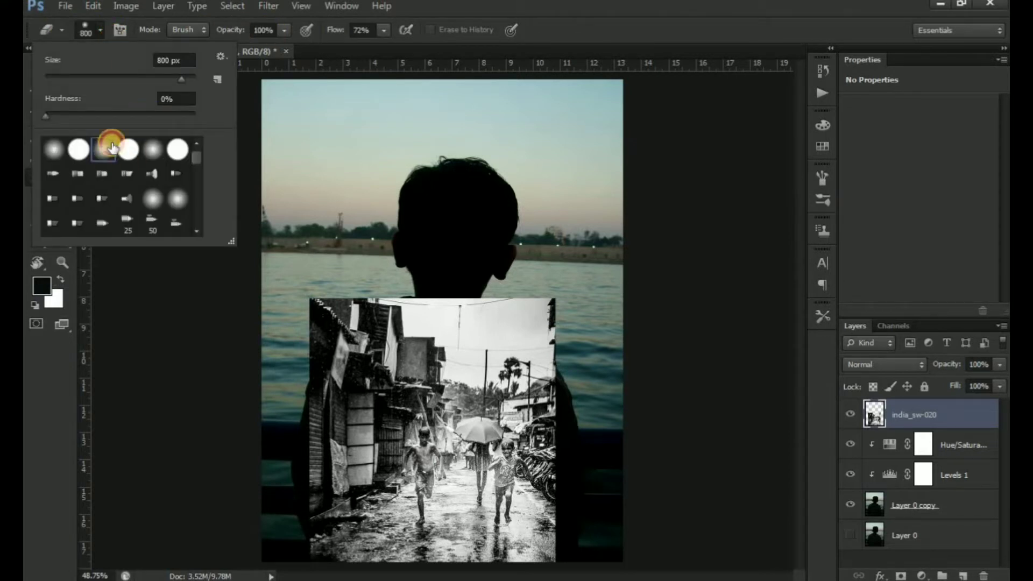
pyautogui.click(101, 32)
pyautogui.moveTo(230, 30); pyautogui.dragTo(227, 33)
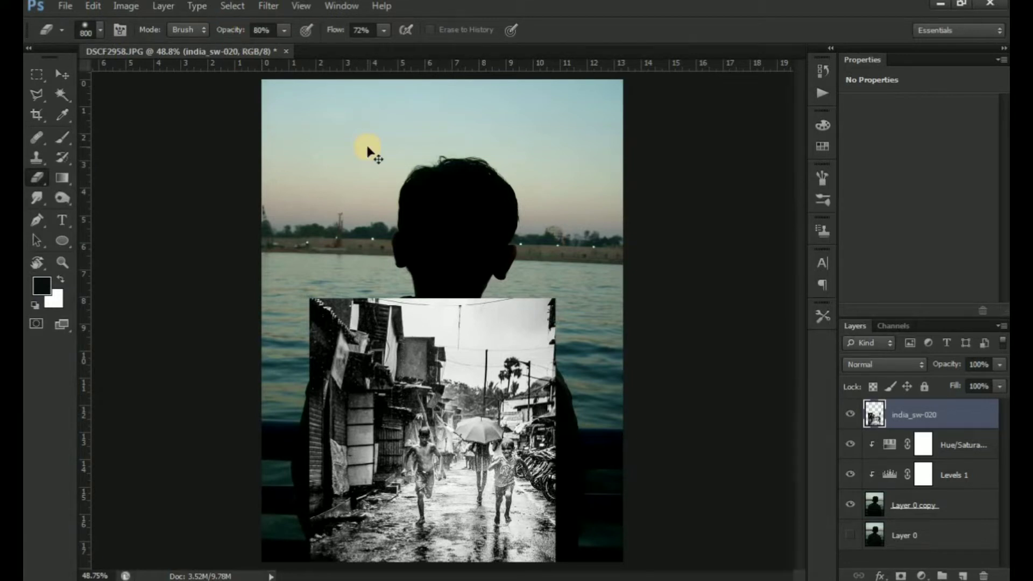
pyautogui.hotkey('ctrl', '-')
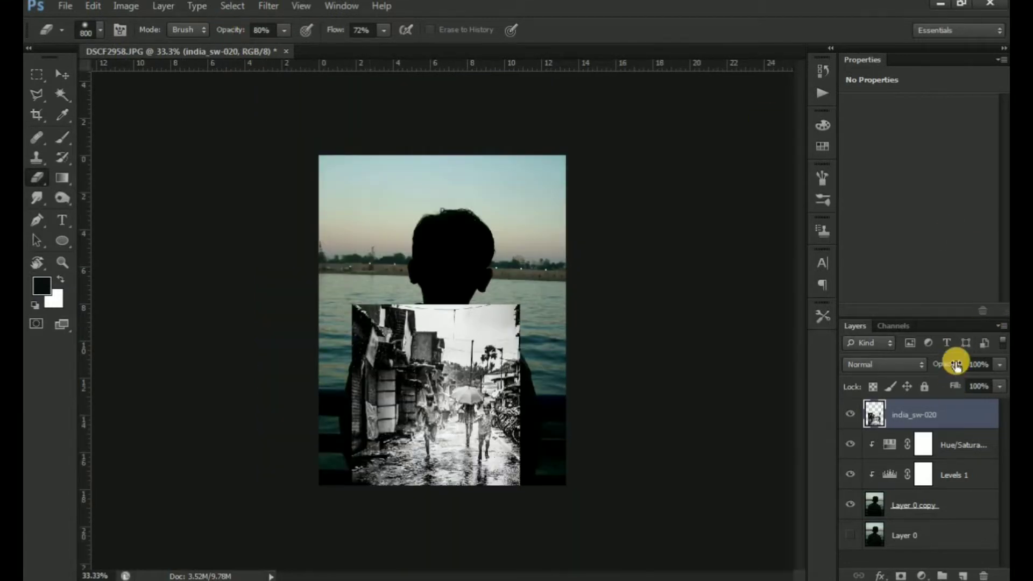
pyautogui.moveTo(945, 366); pyautogui.dragTo(925, 365)
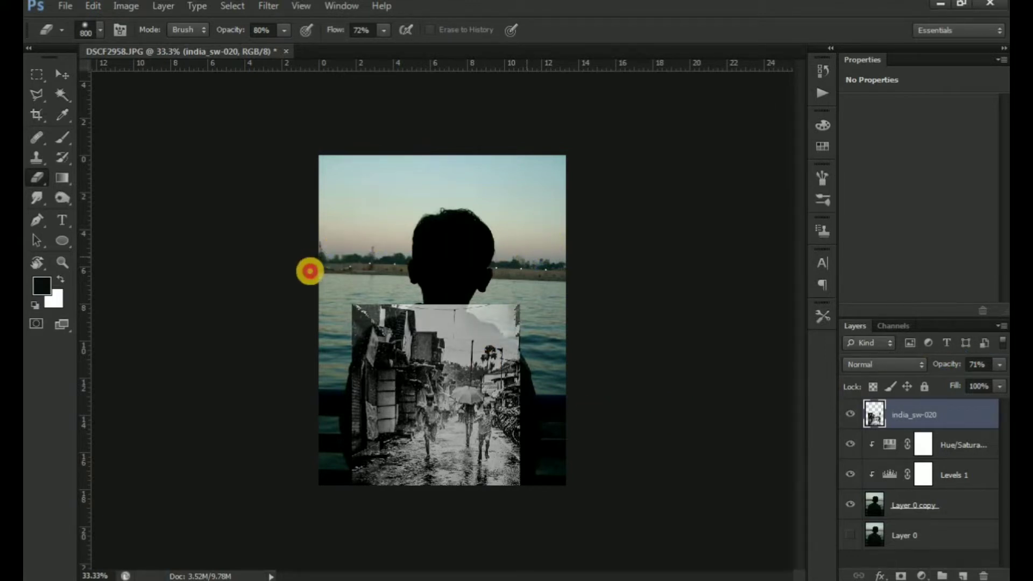
# Erase the street photo's top edge around the boy's shoulders with a smaller brush
pyautogui.moveTo(341, 244); pyautogui.dragTo(285, 317)
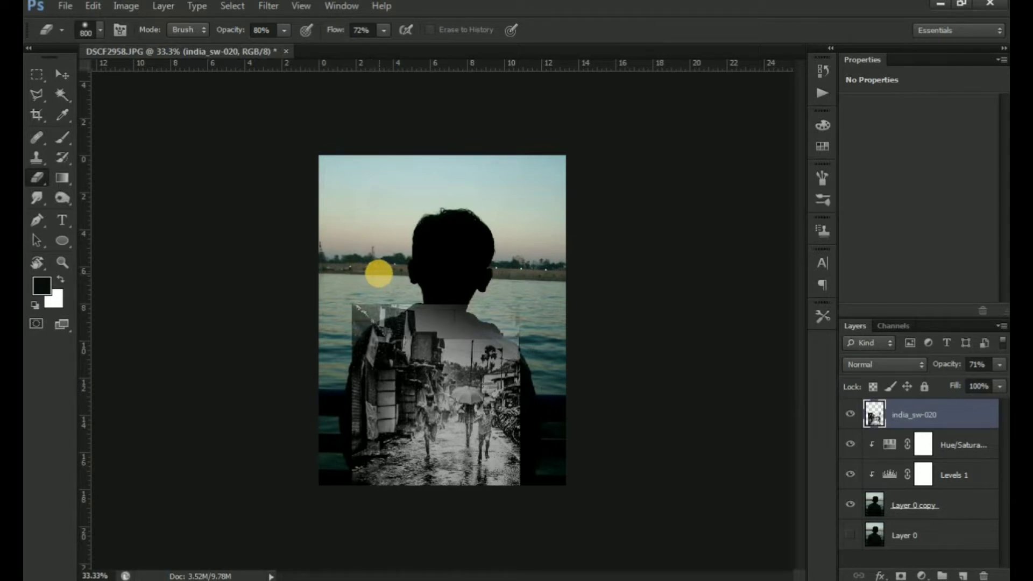
pyautogui.press('[')
pyautogui.press('[')
pyautogui.press('[')
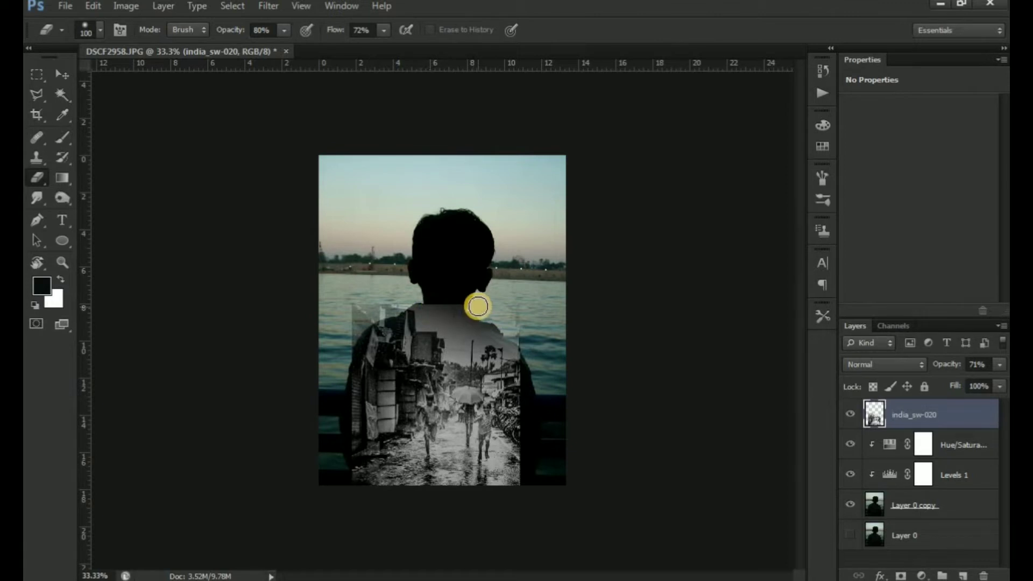
pyautogui.moveTo(475, 304)
pyautogui.mouseDown()
pyautogui.moveTo(384, 313)
pyautogui.moveTo(499, 319)
pyautogui.moveTo(535, 348)
pyautogui.moveTo(404, 311)
pyautogui.moveTo(352, 338)
pyautogui.moveTo(341, 426)
pyautogui.moveTo(358, 484)
pyautogui.moveTo(480, 491)
pyautogui.moveTo(518, 473)
pyautogui.moveTo(525, 428)
pyautogui.moveTo(519, 473)
pyautogui.mouseUp()
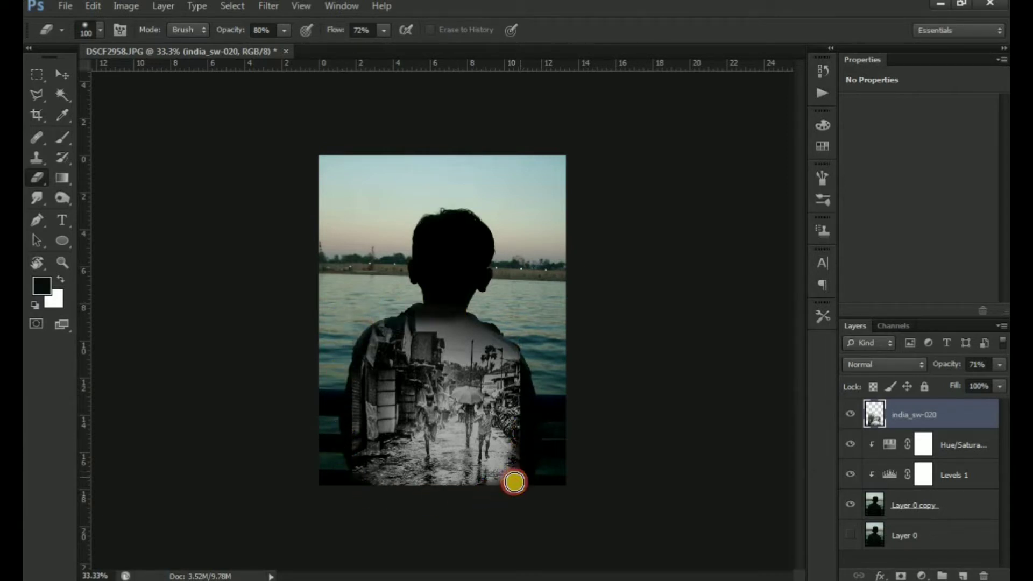
pyautogui.click(526, 462)
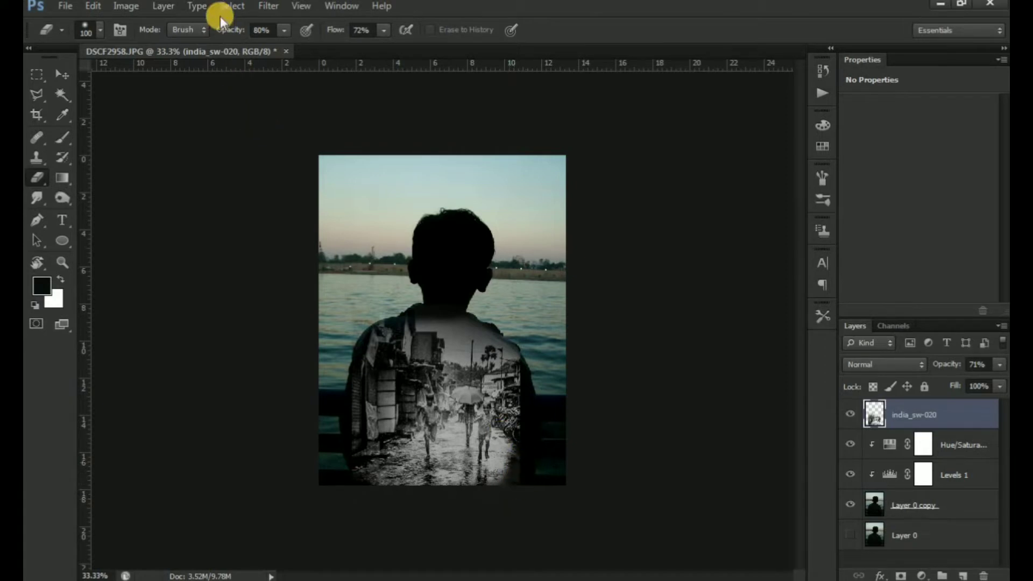
pyautogui.write('57')
# Fade the street photo's bottom edge and right-shoulder edge with the soft eraser
pyautogui.click(295, 152)
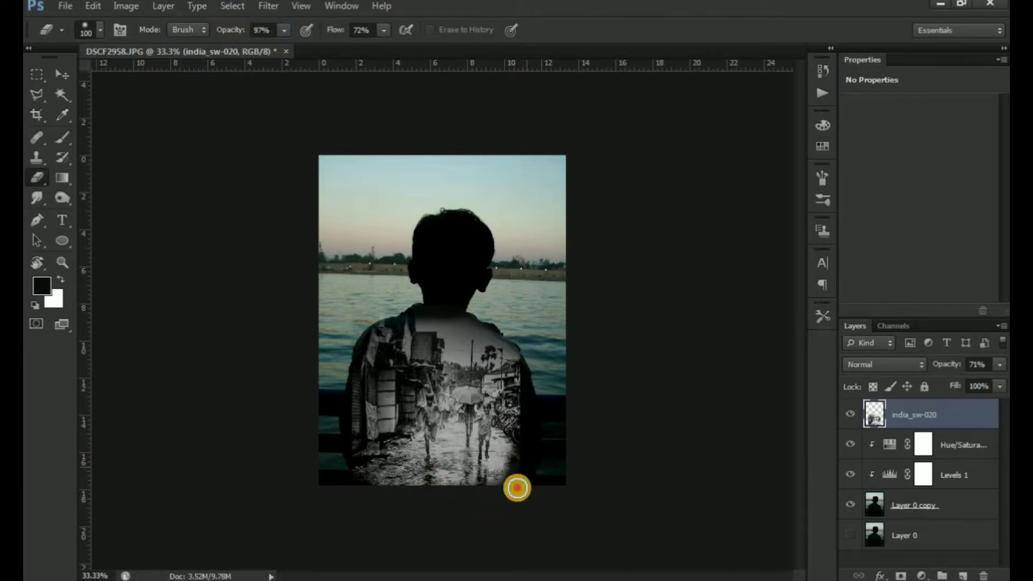
pyautogui.moveTo(517, 488)
pyautogui.mouseDown()
pyautogui.moveTo(380, 486)
pyautogui.moveTo(349, 464)
pyautogui.moveTo(350, 346)
pyautogui.moveTo(337, 437)
pyautogui.moveTo(348, 374)
pyautogui.moveTo(350, 437)
pyautogui.mouseUp()
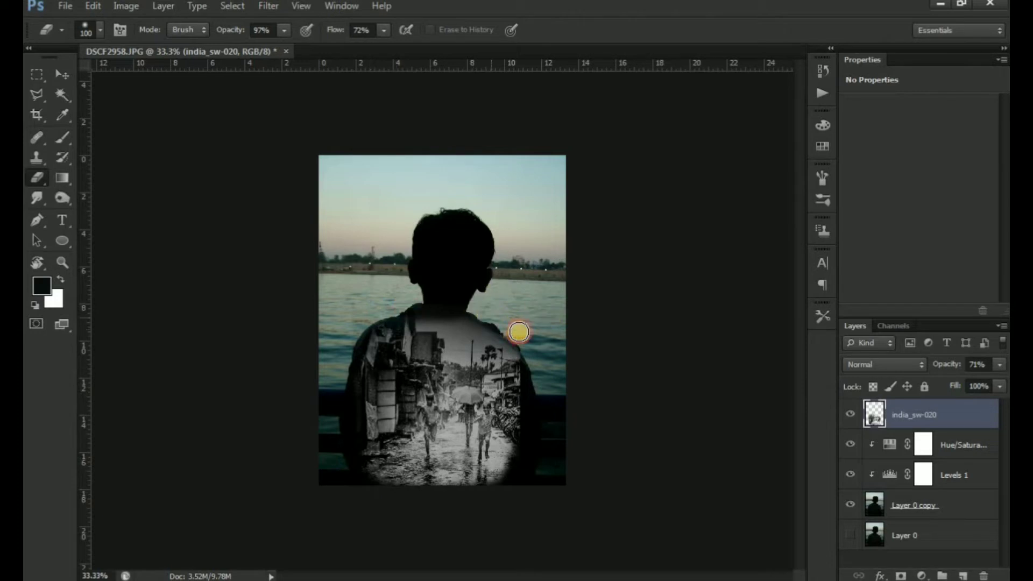
pyautogui.moveTo(526, 346); pyautogui.dragTo(498, 338)
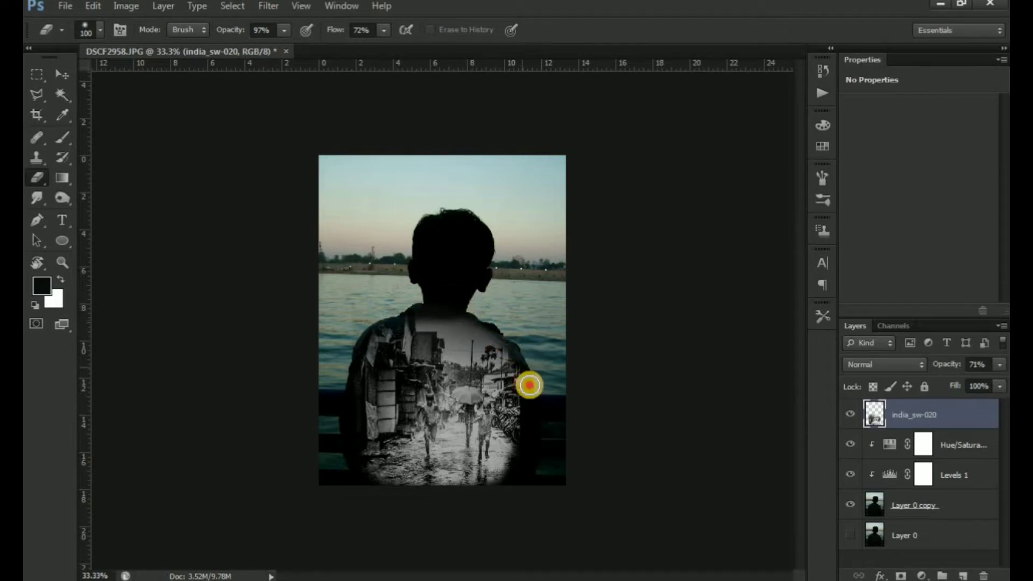
pyautogui.moveTo(530, 398)
pyautogui.mouseDown()
pyautogui.moveTo(526, 441)
pyautogui.moveTo(554, 381)
pyautogui.mouseUp()
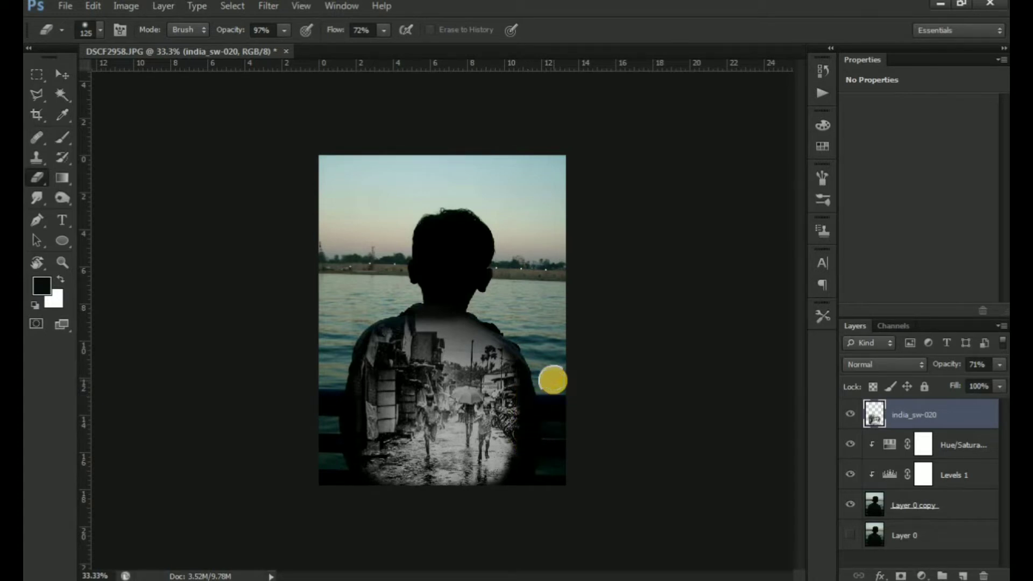
# With a larger full-opacity eraser, fade the photo's left, right, shoulder and lower-centre edges
pyautogui.press(']')
pyautogui.press(']')
pyautogui.press(']')
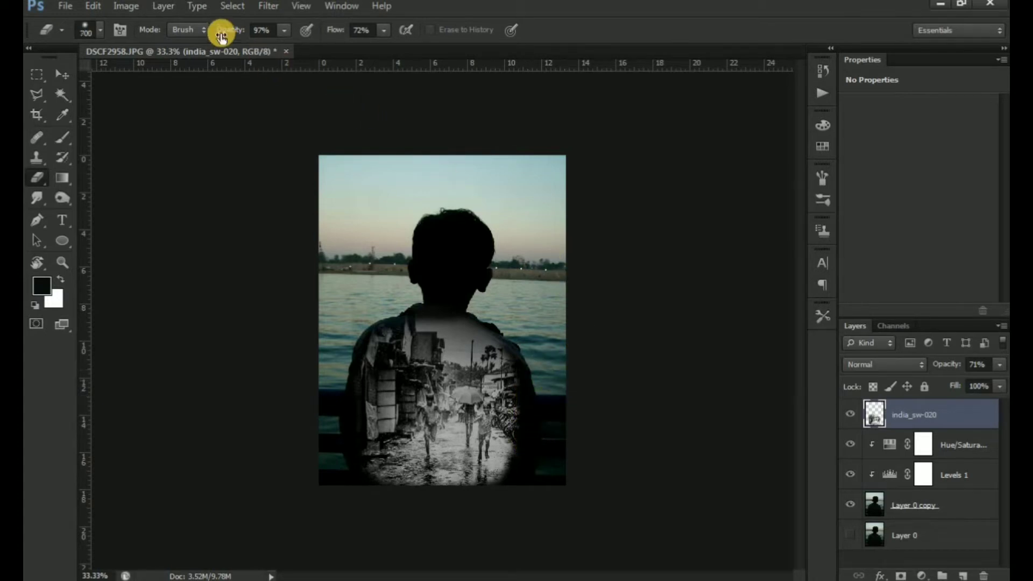
pyautogui.moveTo(221, 35); pyautogui.dragTo(226, 35)
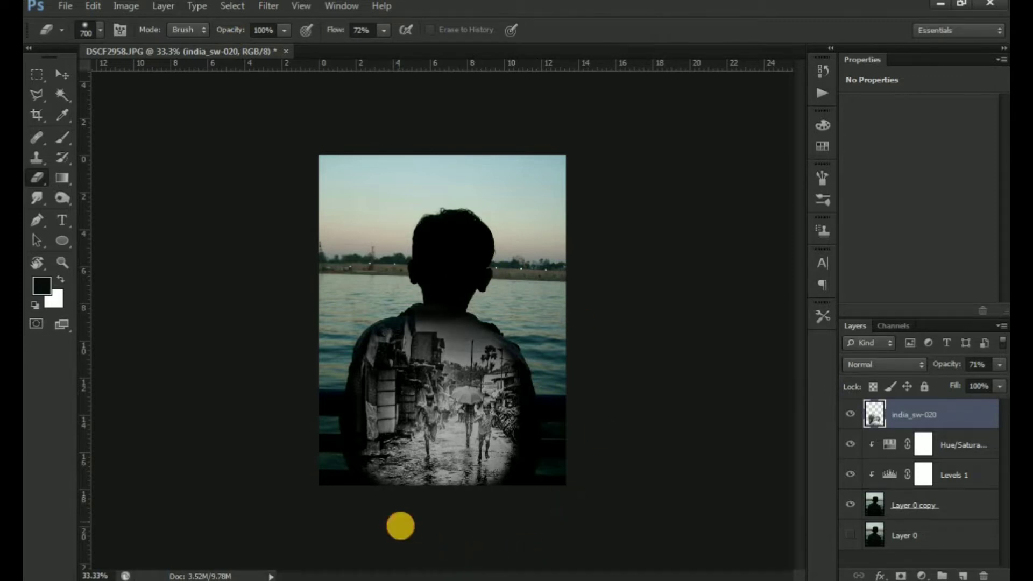
pyautogui.click(325, 412)
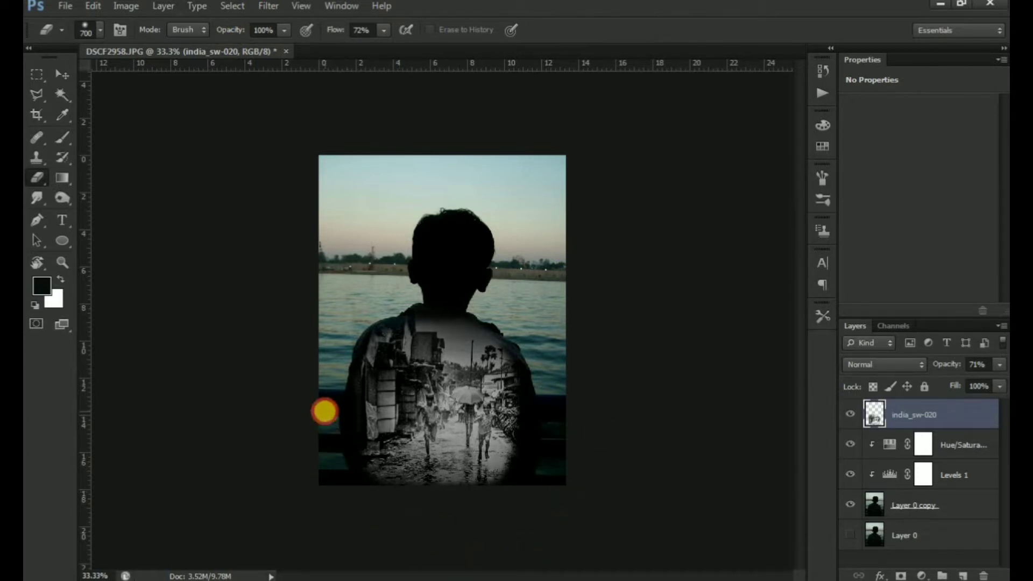
pyautogui.moveTo(324, 412); pyautogui.dragTo(333, 352)
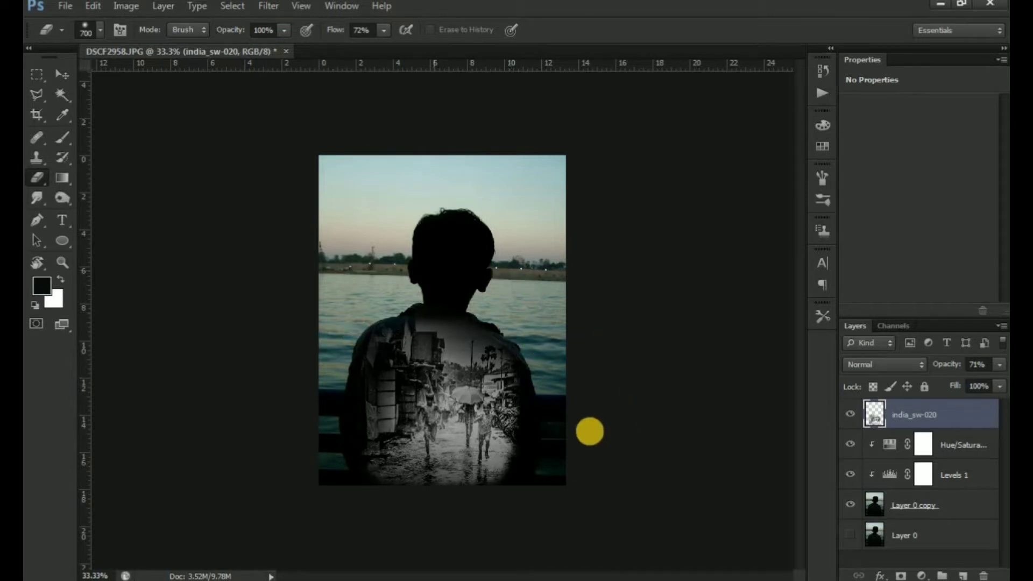
pyautogui.moveTo(575, 433); pyautogui.dragTo(541, 456)
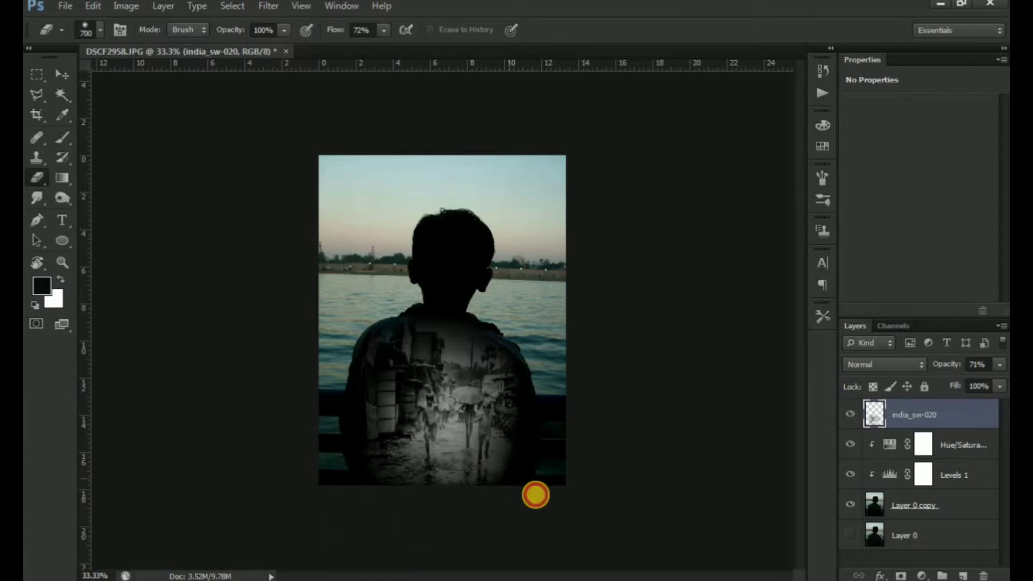
pyautogui.click(556, 394)
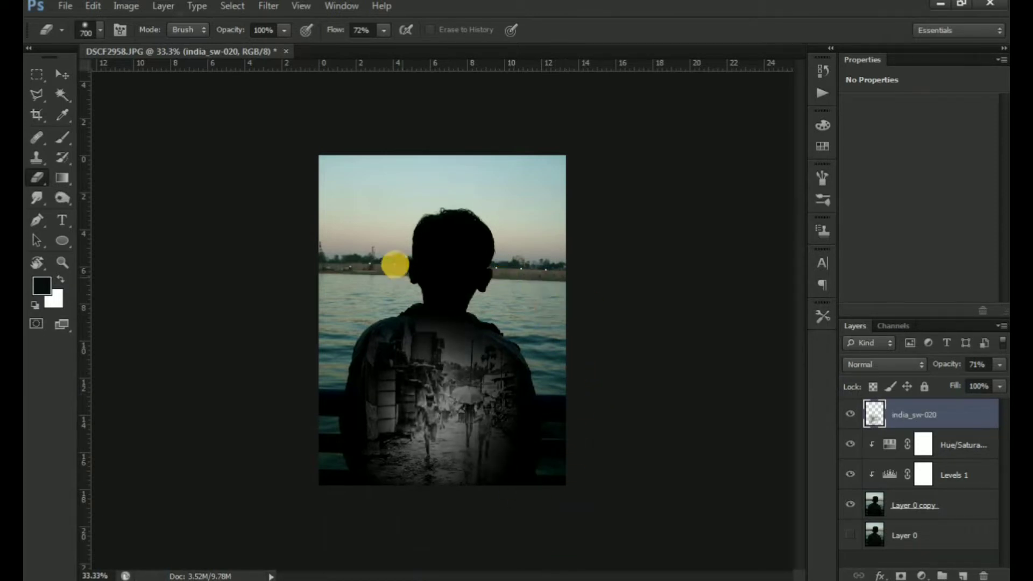
pyautogui.moveTo(391, 264); pyautogui.dragTo(350, 335)
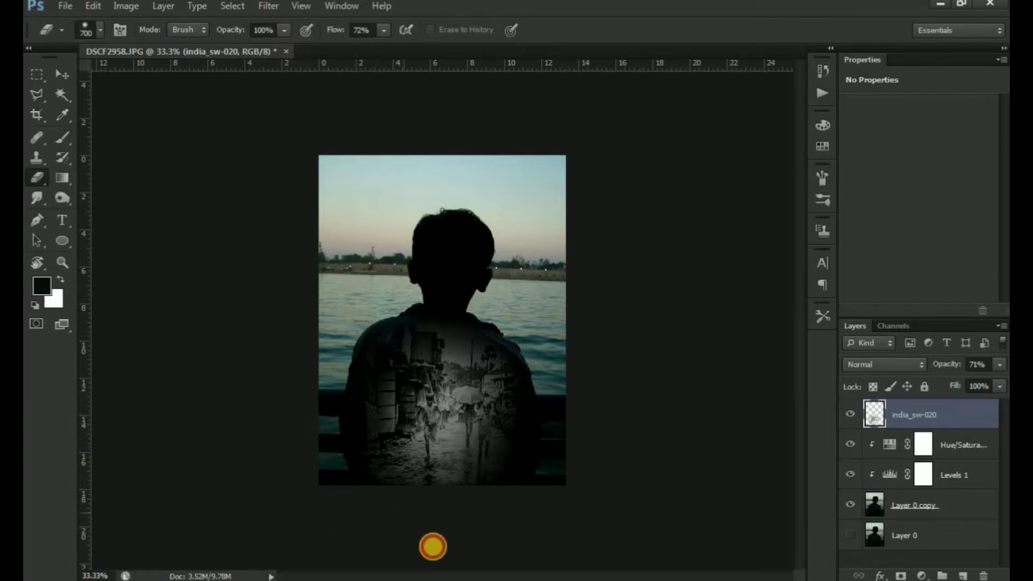
pyautogui.moveTo(460, 496); pyautogui.dragTo(506, 568)
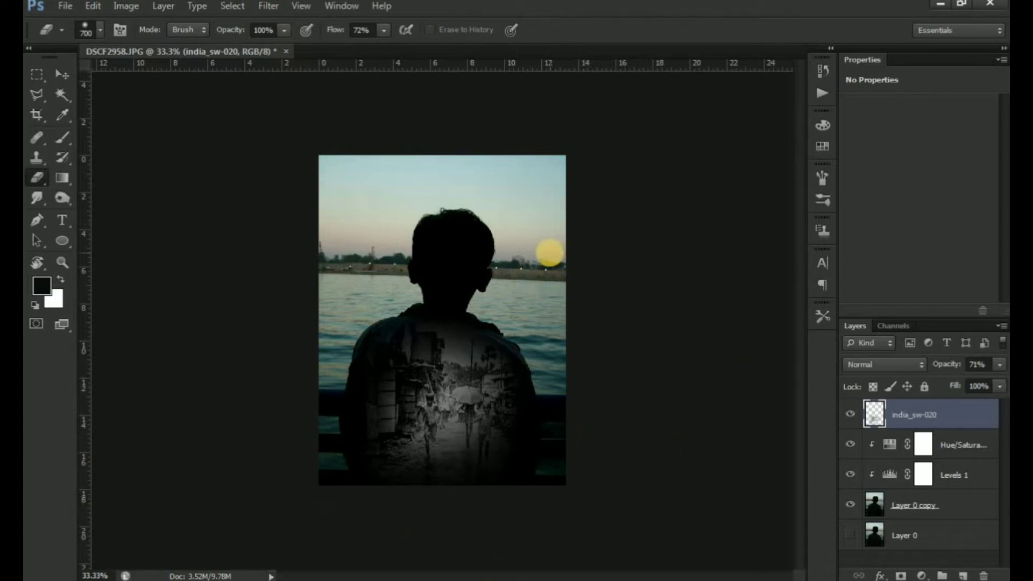
pyautogui.press('v')
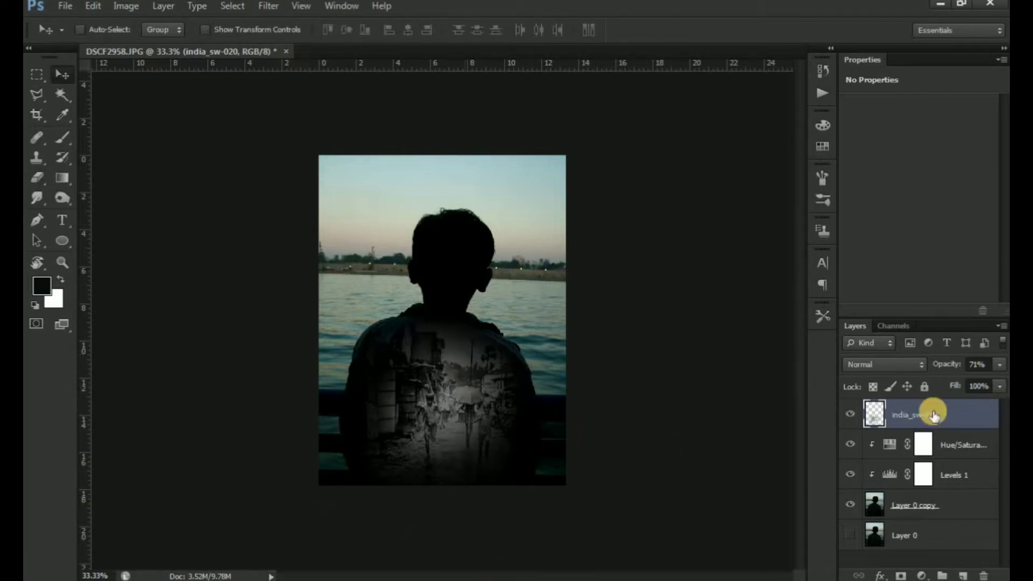
# Add a Color Lookup adjustment and preview 3DLUT looks like 2Strip, Candlelight and Crisp_Warm
pyautogui.click(927, 575)
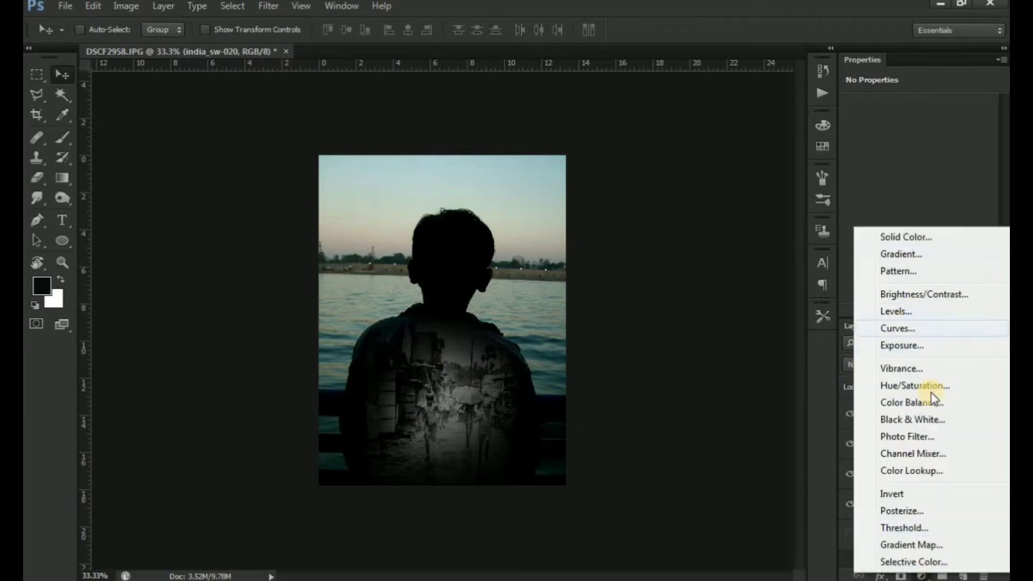
pyautogui.click(933, 471)
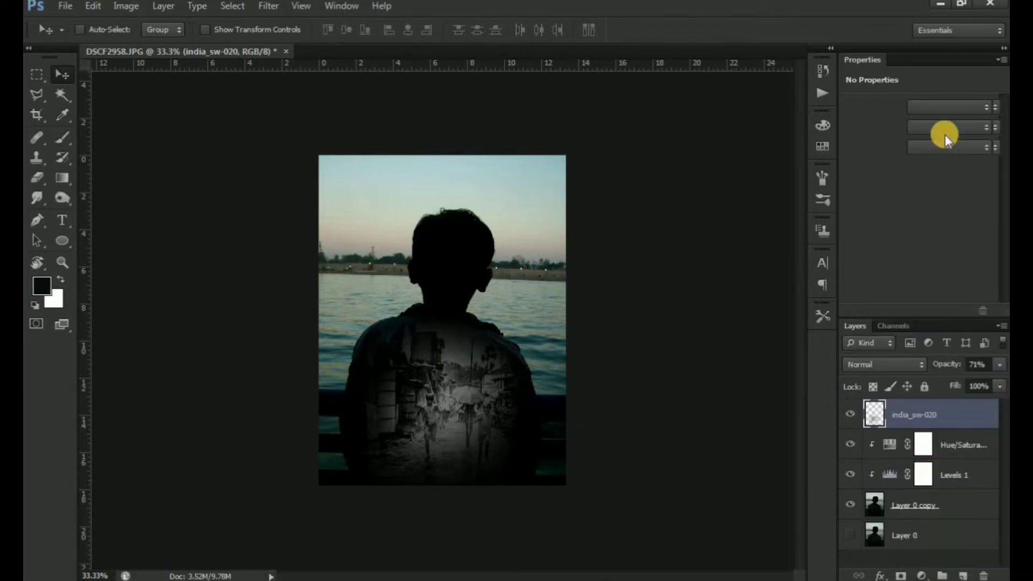
pyautogui.click(950, 107)
pyautogui.click(912, 169)
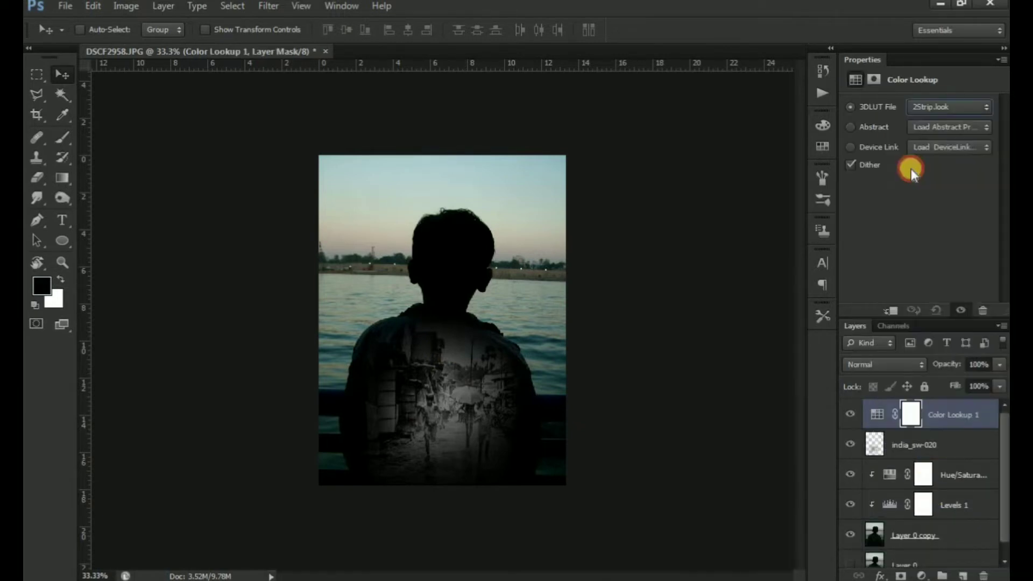
pyautogui.press('Down')
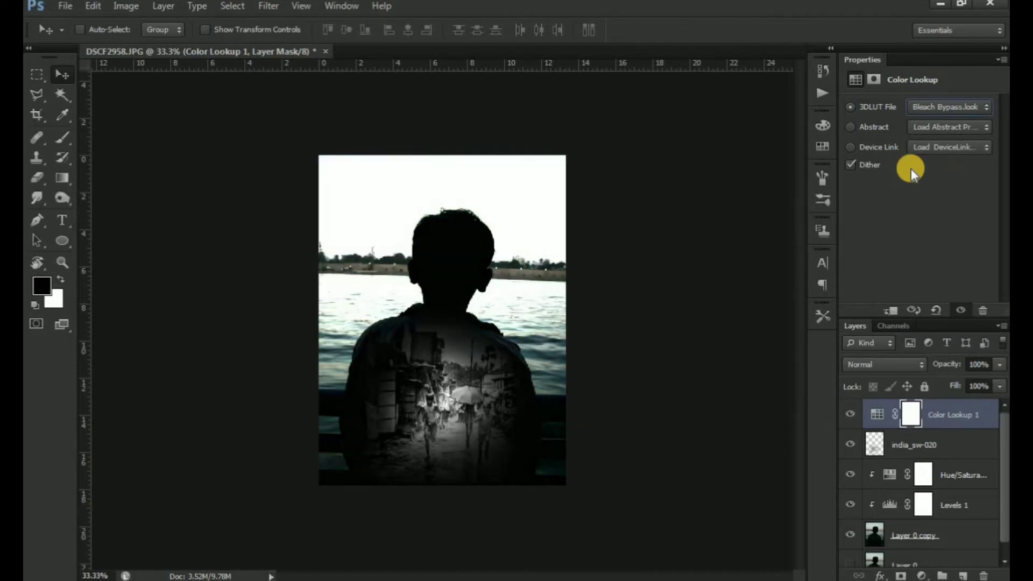
pyautogui.press('Down')
pyautogui.press('Down')
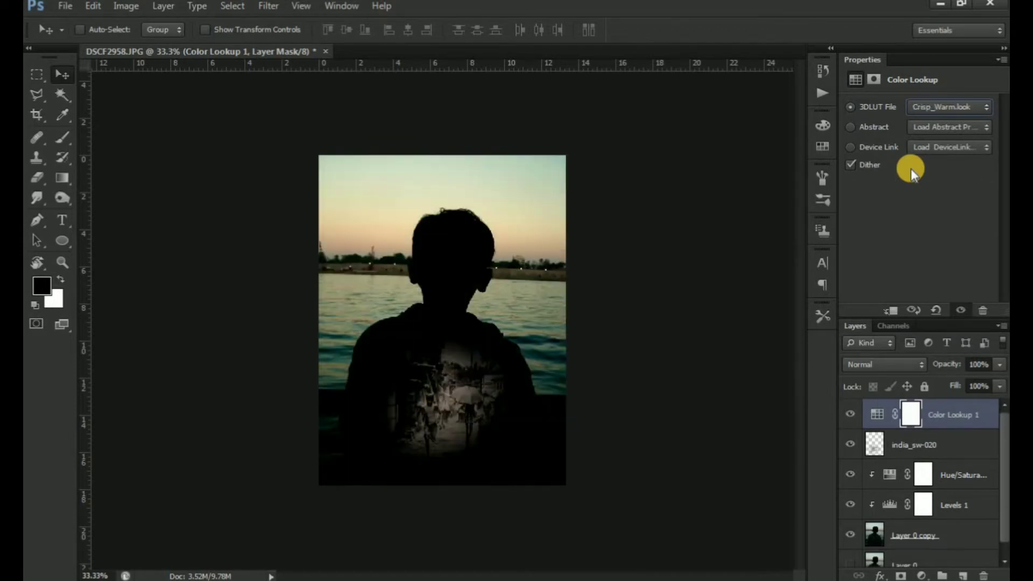
pyautogui.press('Down')
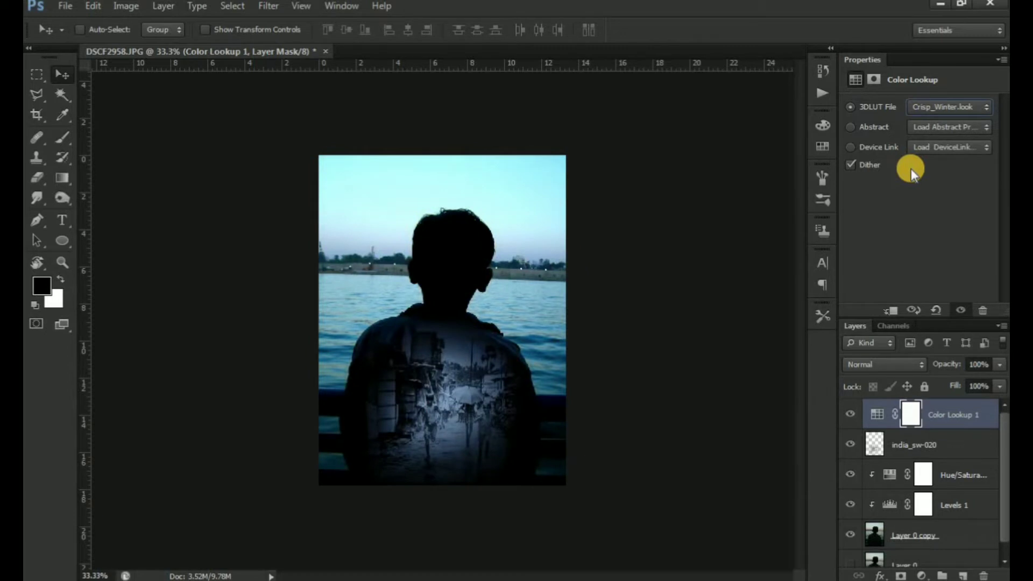
pyautogui.press('Down')
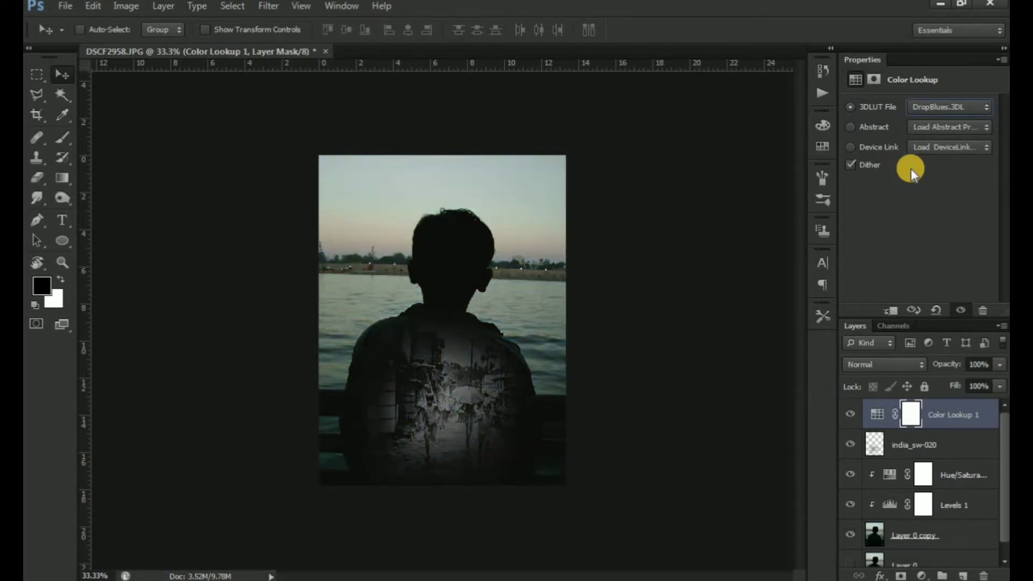
pyautogui.press('Up')
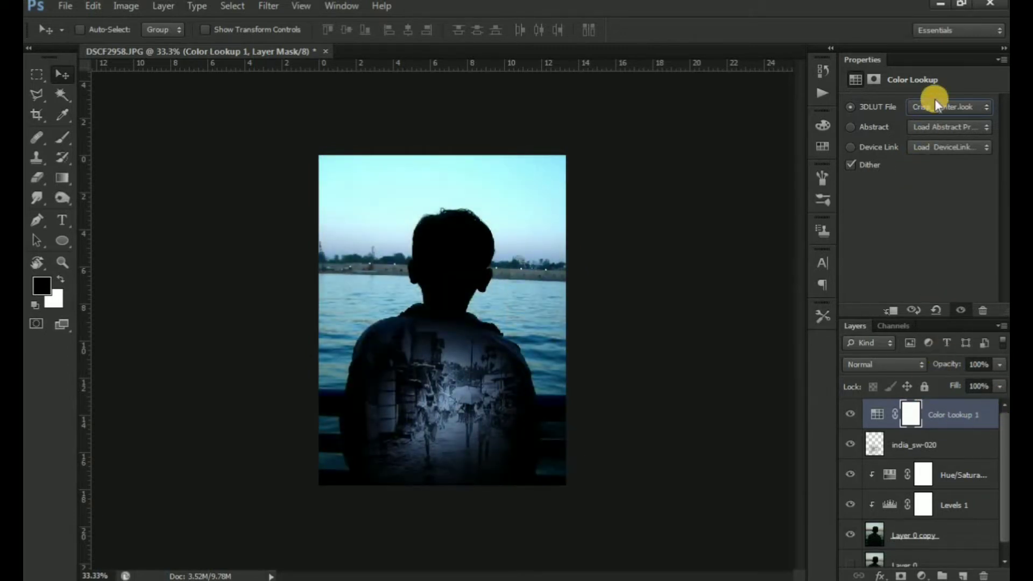
# Set the lookup to DropBlues at 55% opacity, clipped to the street photo
pyautogui.click(937, 103)
pyautogui.click(912, 221)
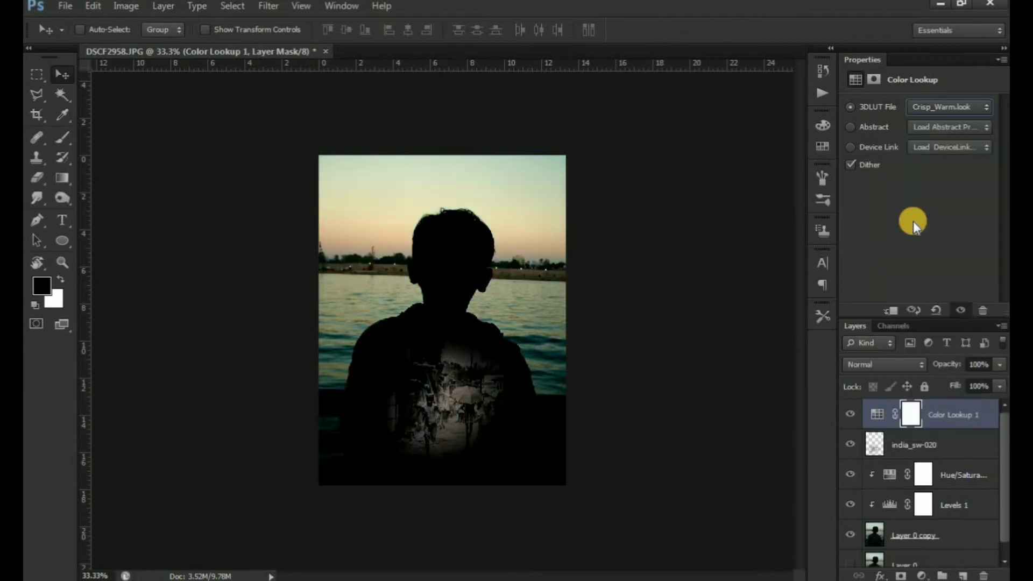
pyautogui.press('Down')
pyautogui.press('Down')
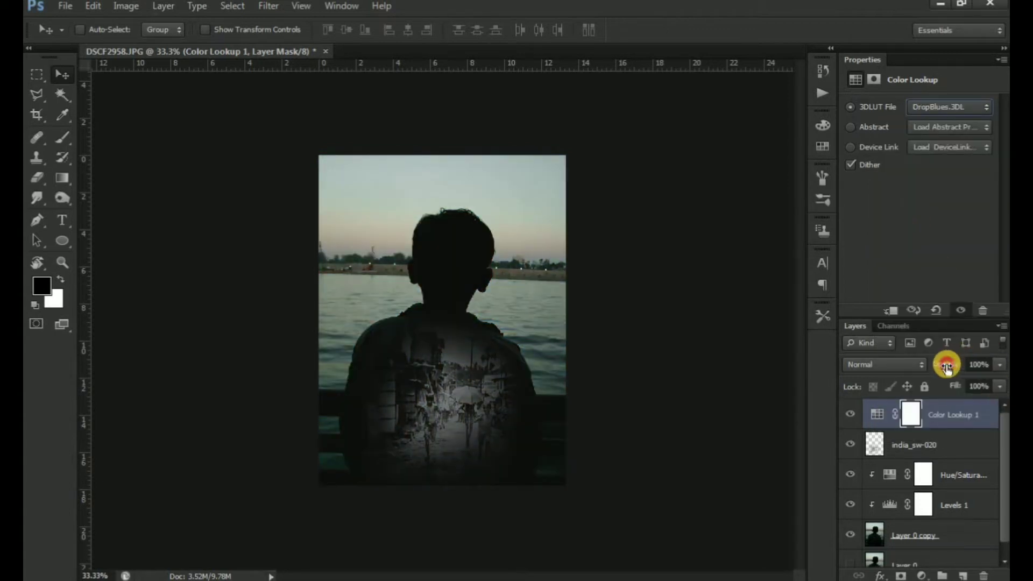
pyautogui.moveTo(947, 368); pyautogui.dragTo(936, 368)
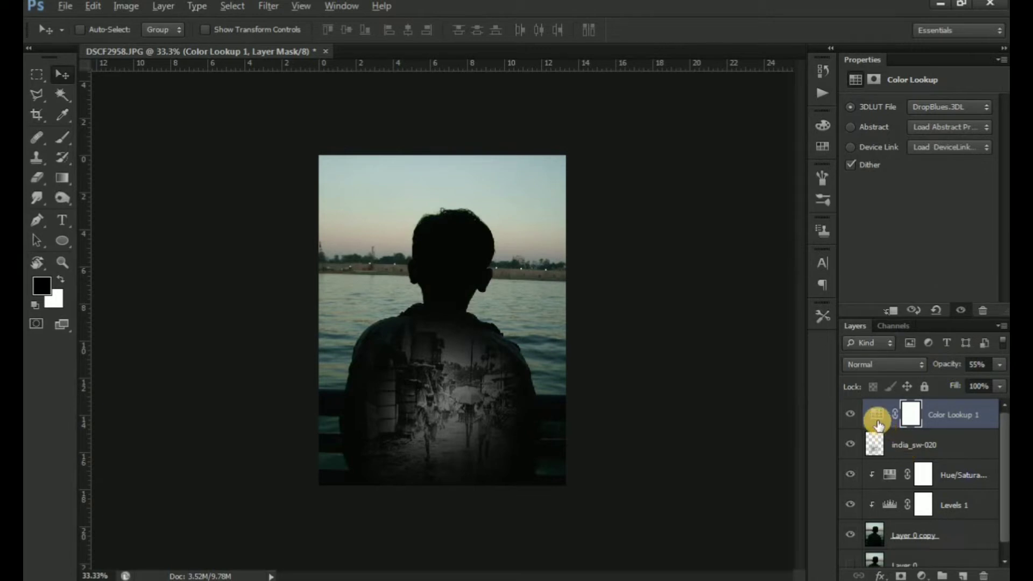
pyautogui.keyDown('alt'); pyautogui.click(881, 427); pyautogui.keyUp('alt')
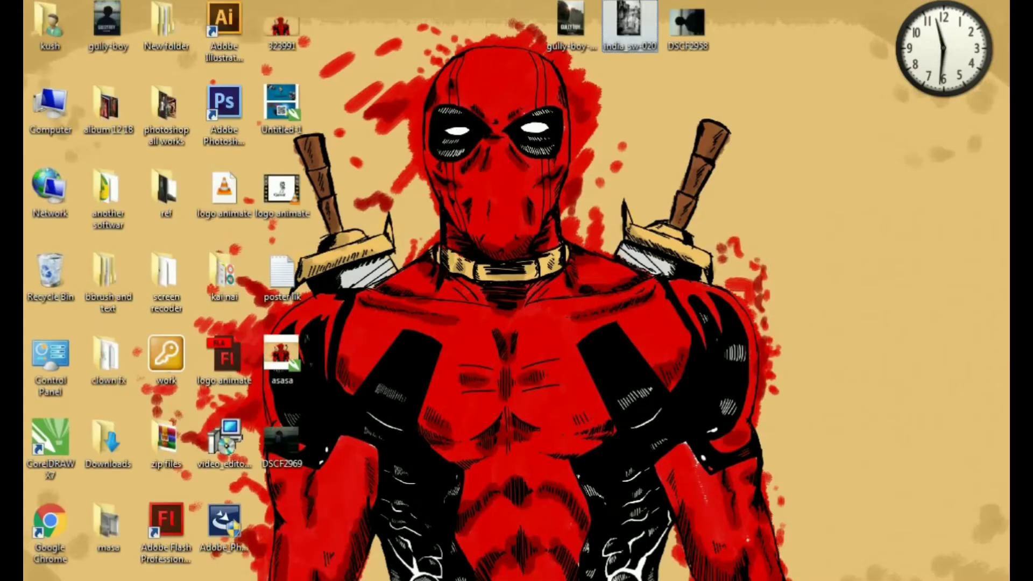
# Select gully-boy-poster-3.jpg on the desktop and open it in Photoshop
pyautogui.click(564, 28)
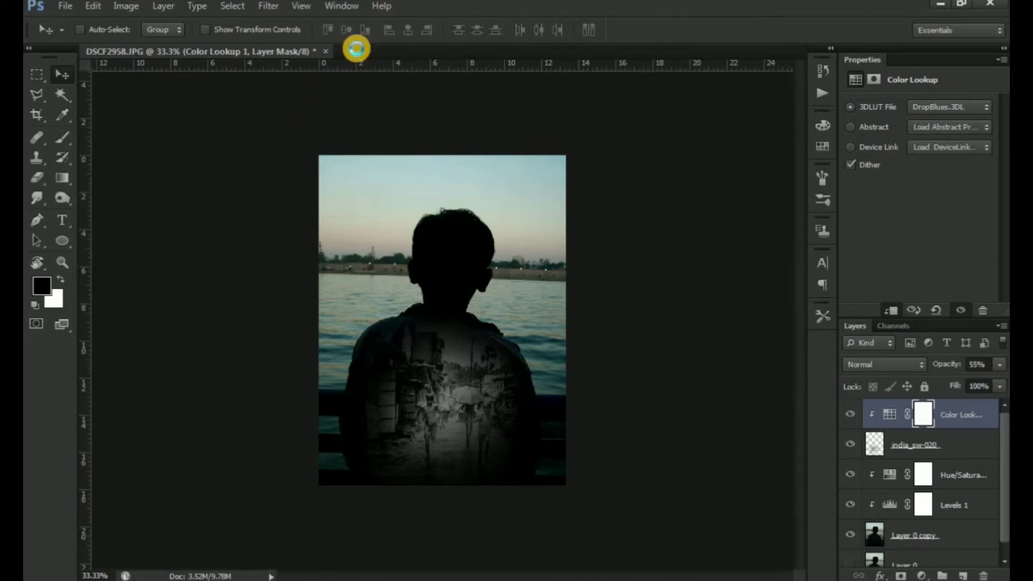
pyautogui.click(919, 413)
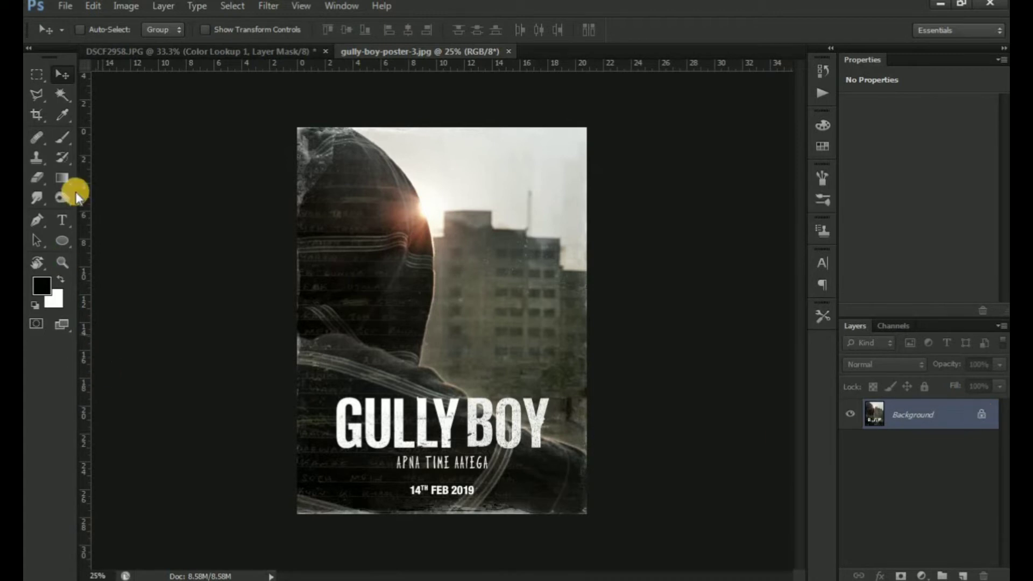
# Select the white GULLY BOY title letters by colour on the reference poster
pyautogui.click(64, 90)
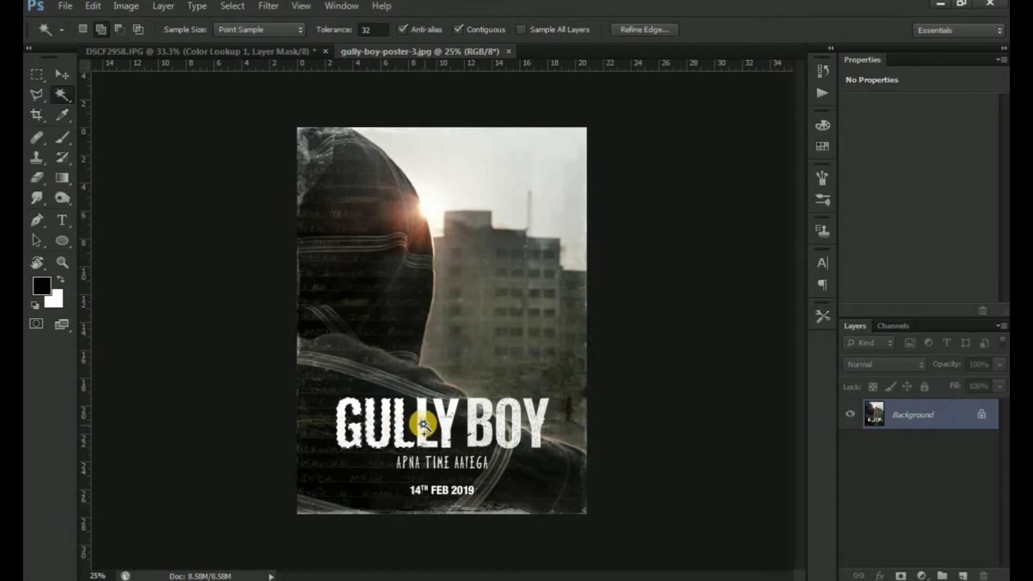
pyautogui.click(447, 427)
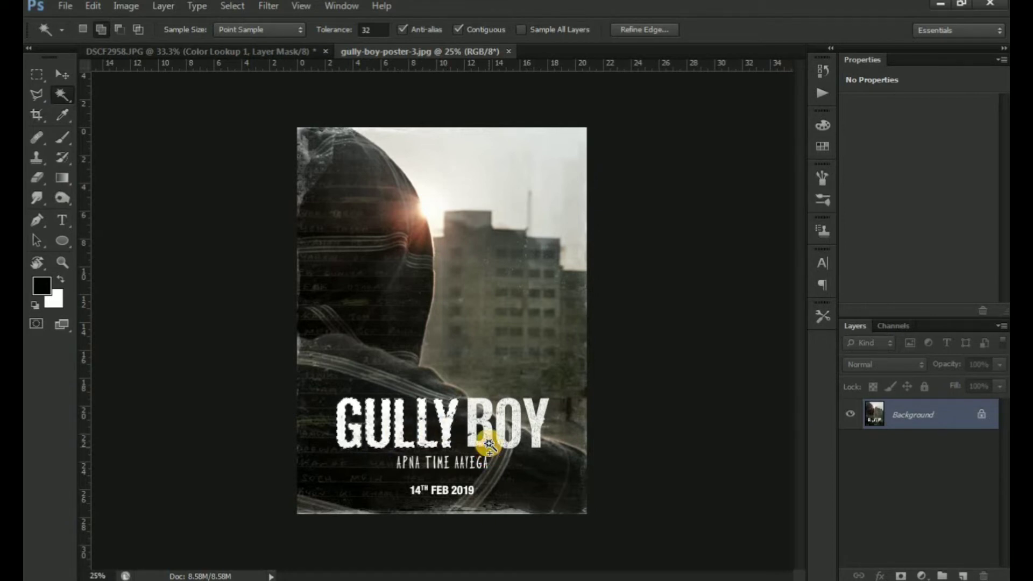
pyautogui.click(512, 427)
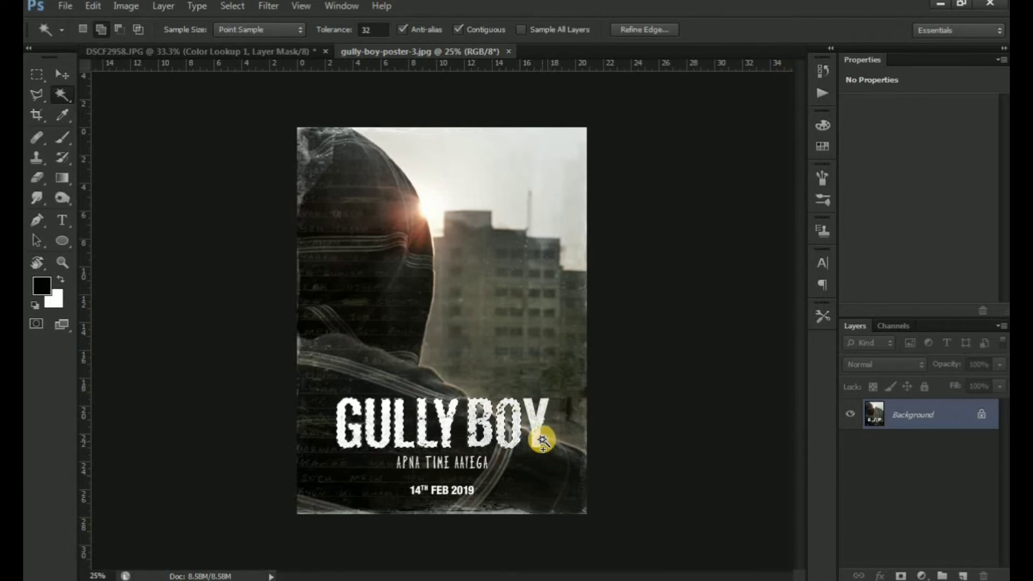
pyautogui.click(537, 423)
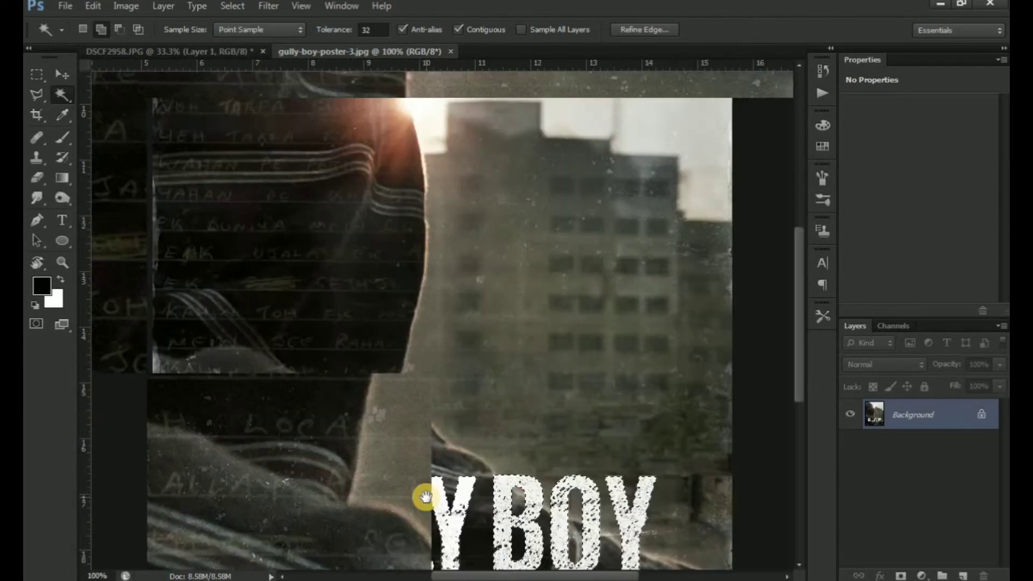
pyautogui.hotkey('ctrl', '1')
pyautogui.moveTo(414, 467); pyautogui.dragTo(392, 403)
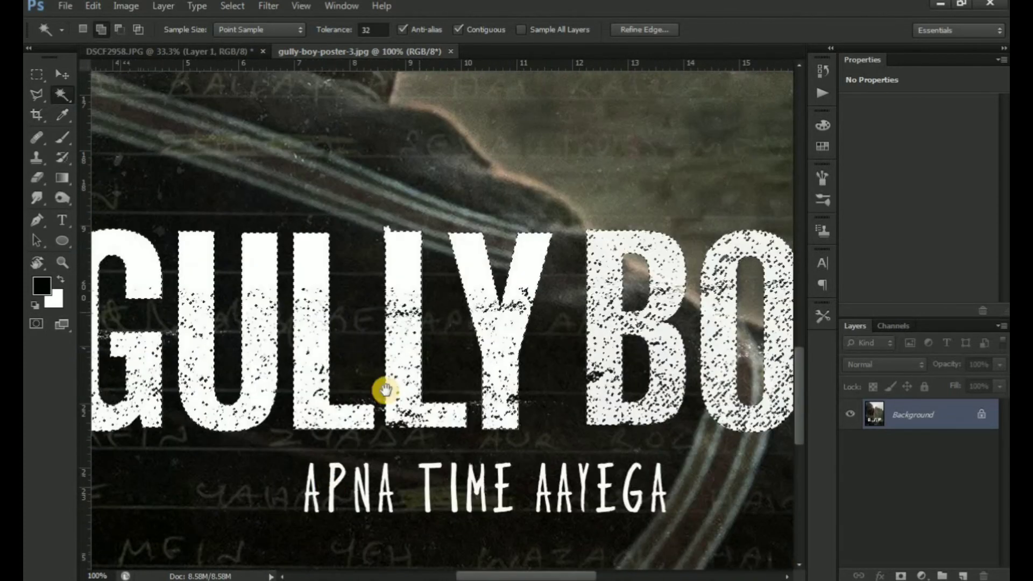
# Select the 14TH FEB 2019 date letters instead, then return to the DSCF2958.JPG poster
pyautogui.hotkey('ctrl', 'd')
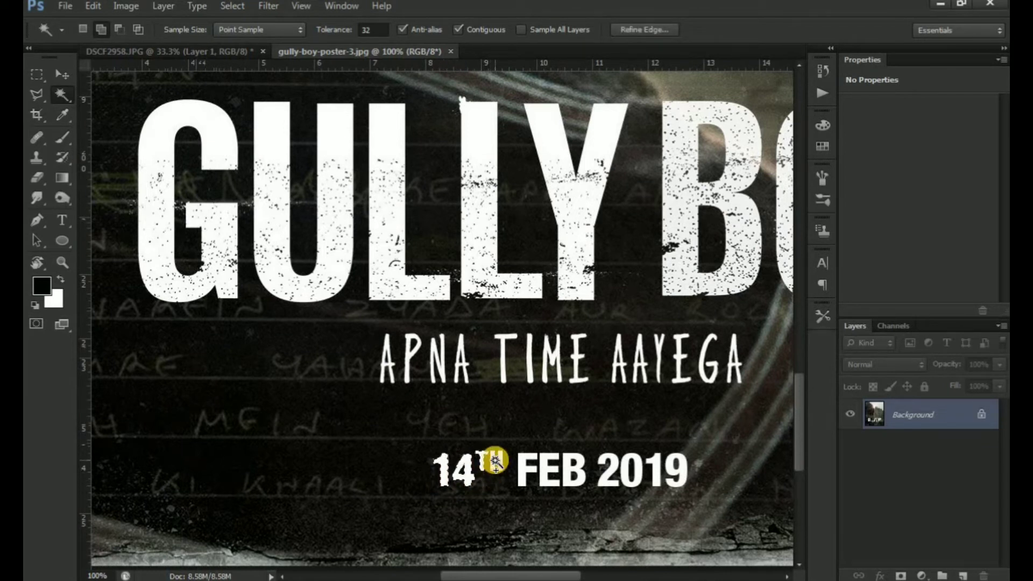
pyautogui.keyDown('shift'); pyautogui.click(527, 473); pyautogui.keyUp('shift')
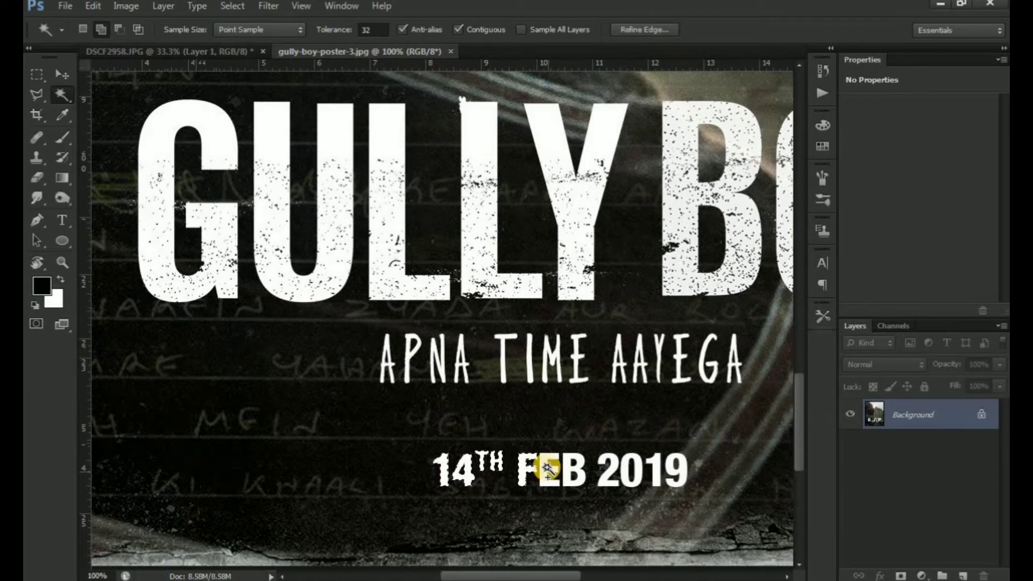
pyautogui.keyDown('shift'); pyautogui.click(547, 469); pyautogui.keyUp('shift')
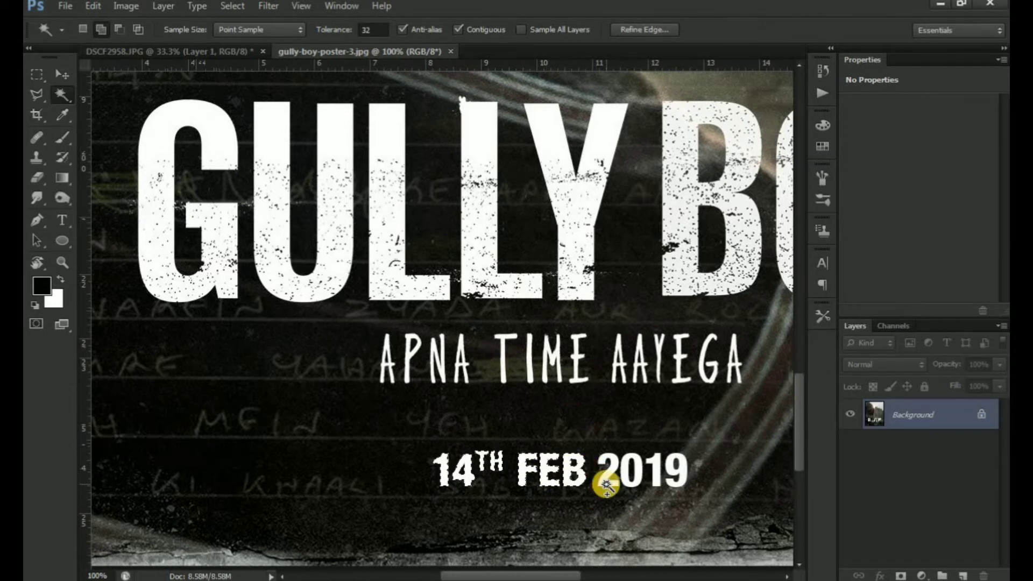
pyautogui.keyDown('shift'); pyautogui.click(641, 494); pyautogui.keyUp('shift')
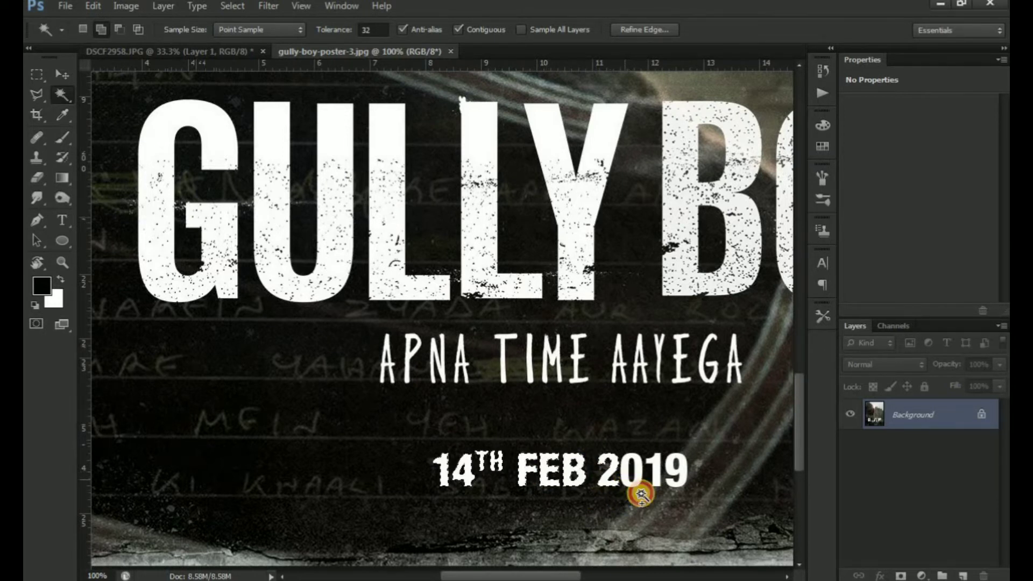
pyautogui.keyDown('shift'); pyautogui.click(652, 463); pyautogui.keyUp('shift')
pyautogui.keyDown('shift'); pyautogui.click(676, 467); pyautogui.keyUp('shift')
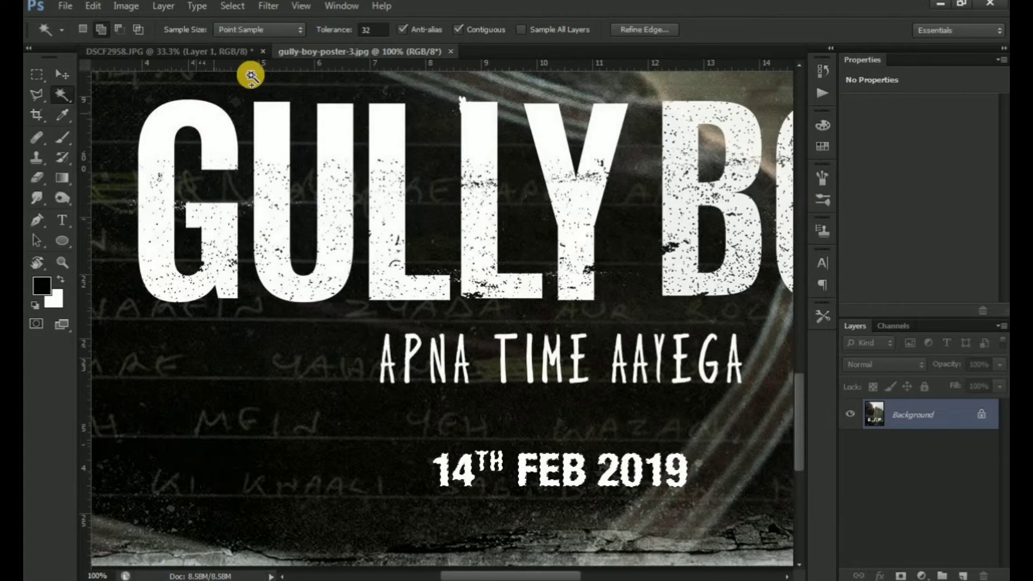
pyautogui.click(218, 52)
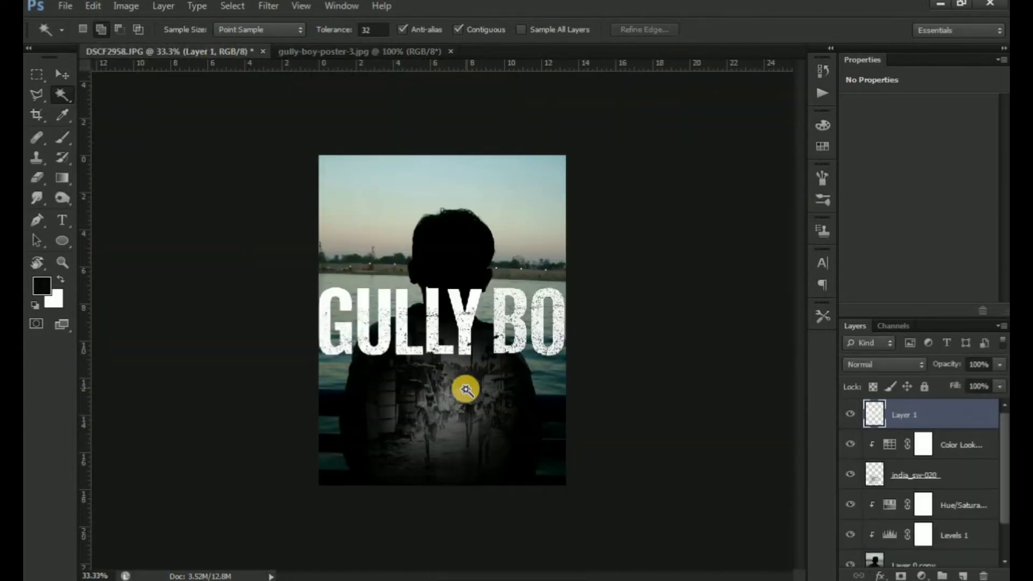
# Paste the 14TH FEB 2019 date at the bottom and shrink the GULLY BOY title onto the boy's back
pyautogui.hotkey('ctrl', 'v')
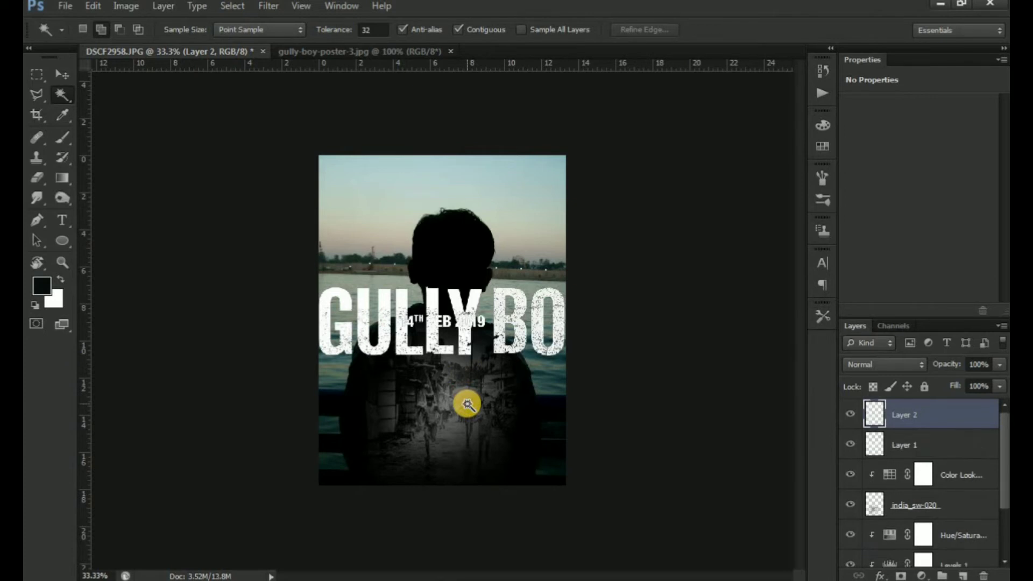
pyautogui.press('v')
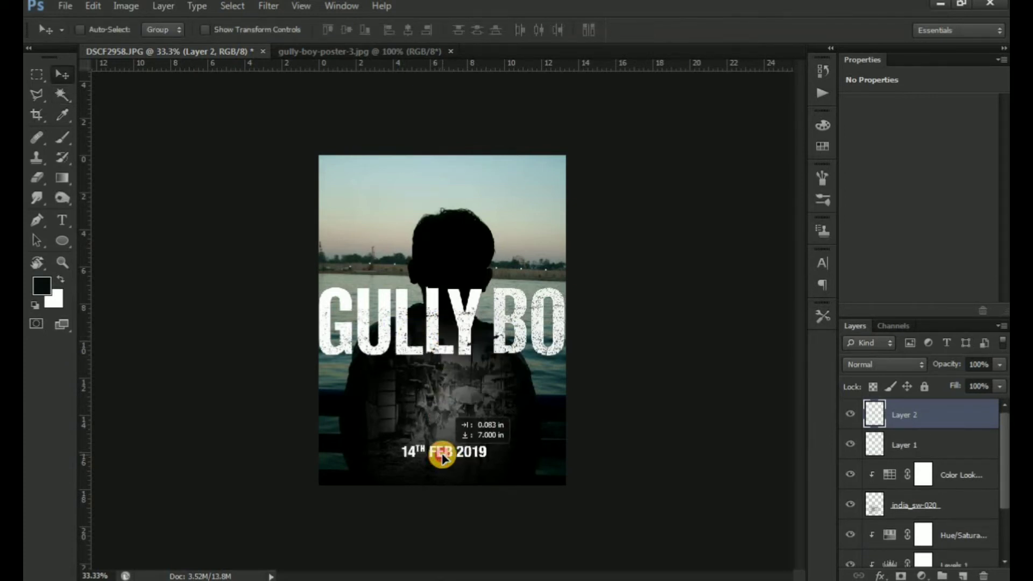
pyautogui.moveTo(444, 349); pyautogui.dragTo(444, 476)
pyautogui.click(924, 436)
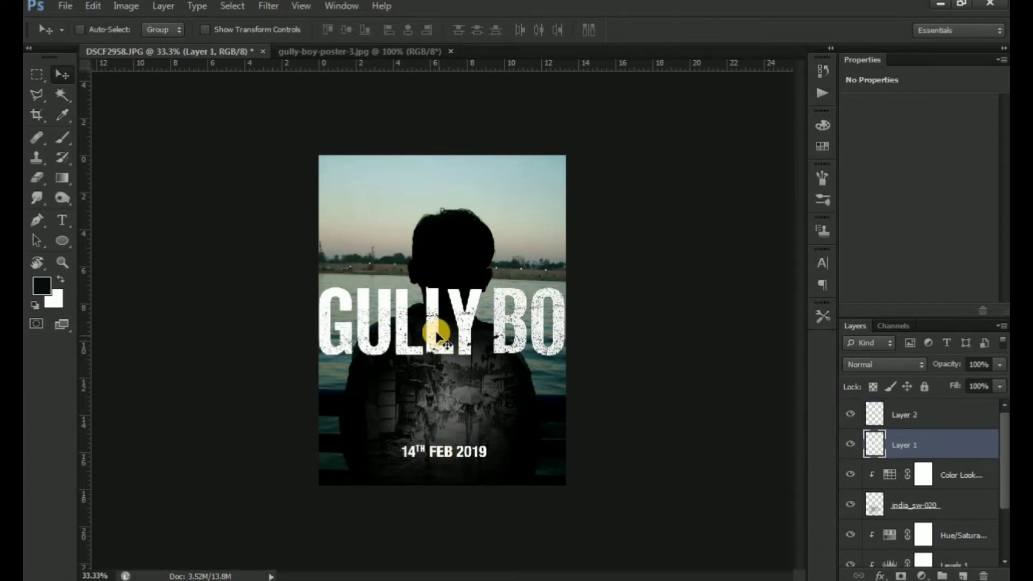
pyautogui.hotkey('ctrl', 't')
pyautogui.moveTo(606, 355)
pyautogui.mouseDown()
pyautogui.moveTo(409, 304)
pyautogui.moveTo(467, 358)
pyautogui.moveTo(517, 383)
pyautogui.moveTo(478, 368)
pyautogui.mouseUp()
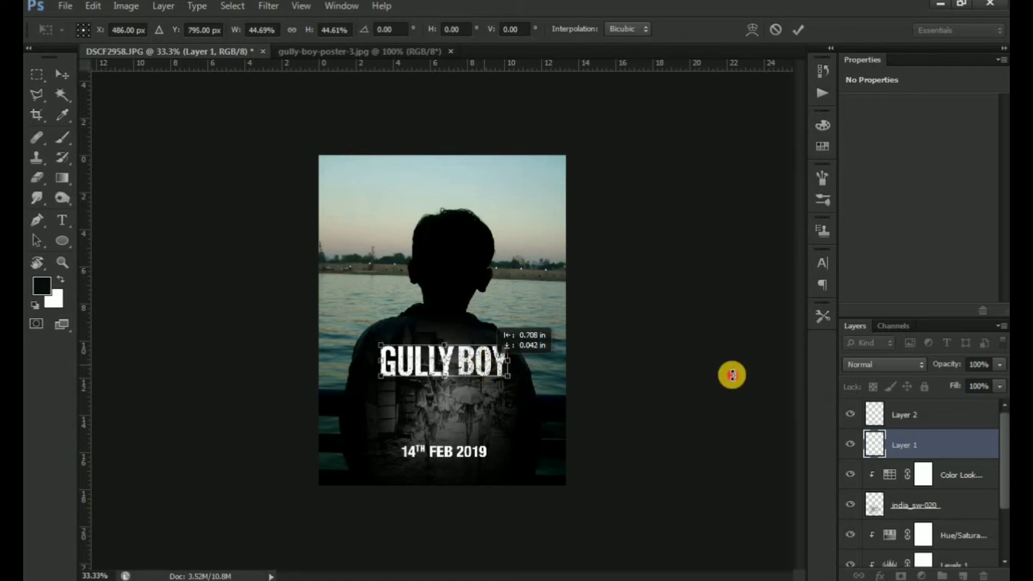
pyautogui.press('Left')
pyautogui.press('Left')
pyautogui.press('Left')
pyautogui.press('Down')
pyautogui.press('Down')
pyautogui.press('Down')
pyautogui.press('Down')
pyautogui.press('Down')
pyautogui.press('Down')
pyautogui.press('Down')
pyautogui.press('Down')
pyautogui.press('Down')
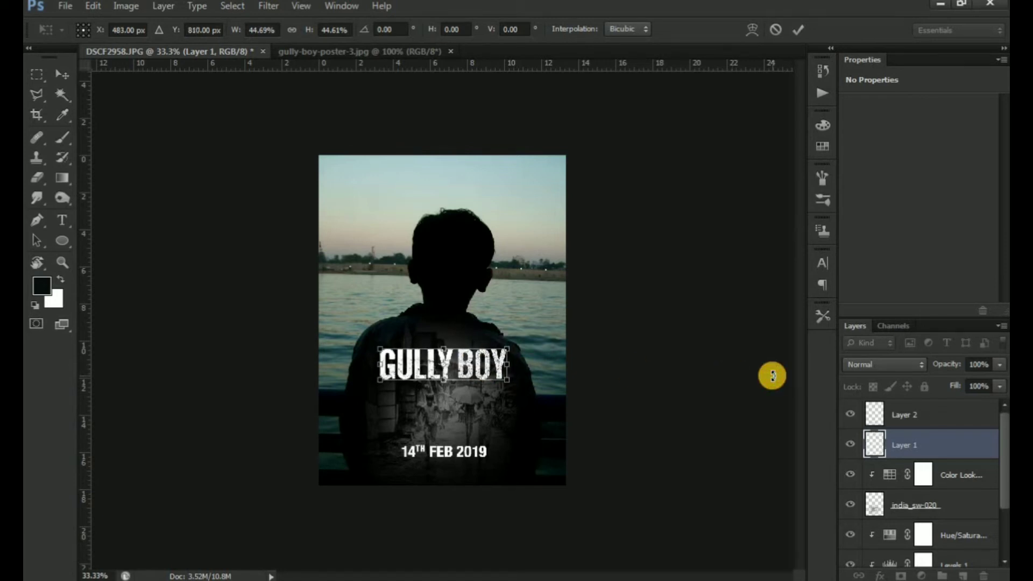
pyautogui.press('Return')
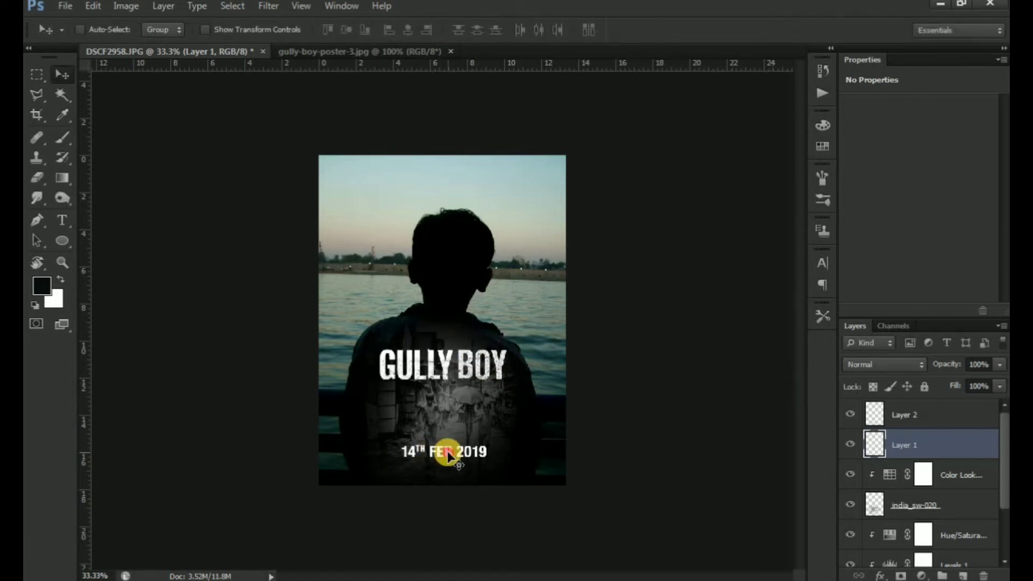
# Shrink the date and title slightly further, then add an empty Layer 3 above the date
pyautogui.click(871, 425)
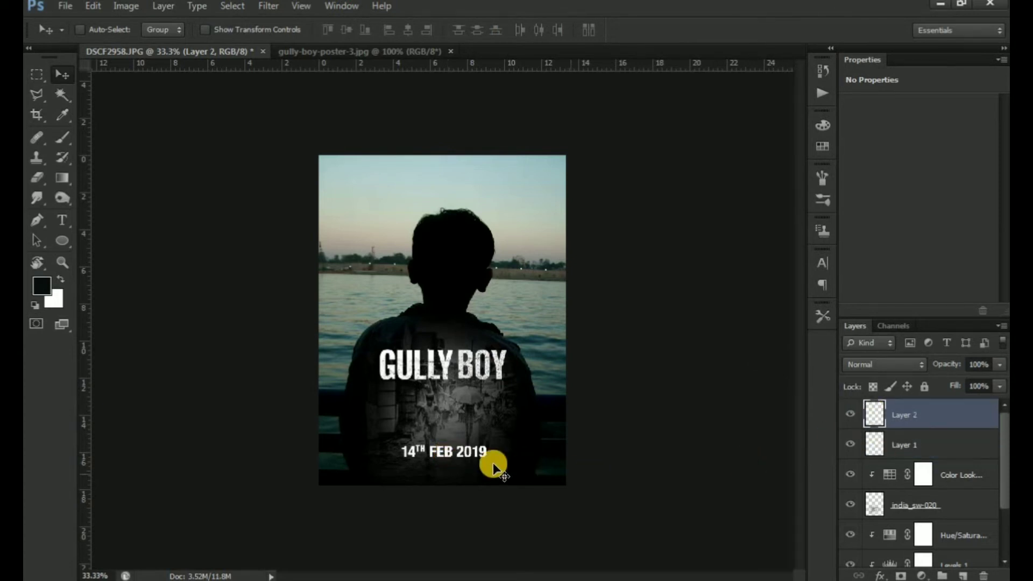
pyautogui.hotkey('ctrl', 't')
pyautogui.moveTo(487, 458); pyautogui.dragTo(477, 456)
pyautogui.press('Return')
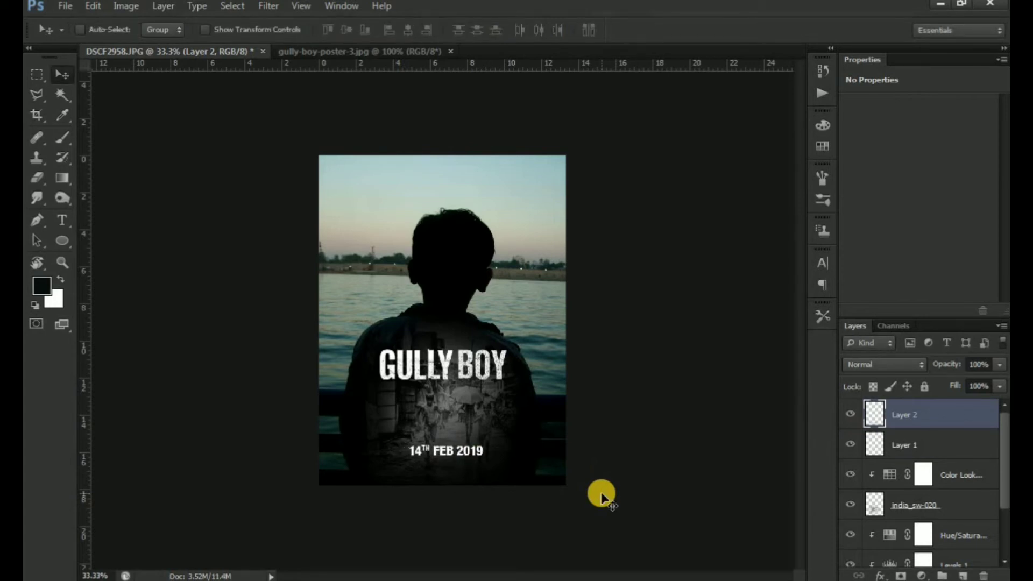
pyautogui.press('Left')
pyautogui.press('Left')
pyautogui.press('Left')
pyautogui.click(885, 449)
pyautogui.hotkey('ctrl', 't')
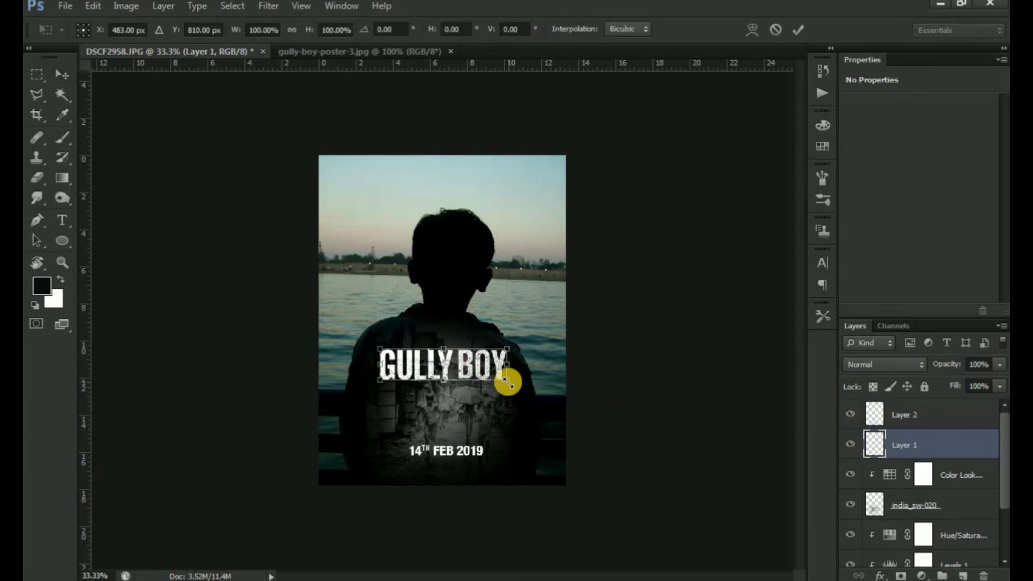
pyautogui.moveTo(506, 379); pyautogui.dragTo(502, 378)
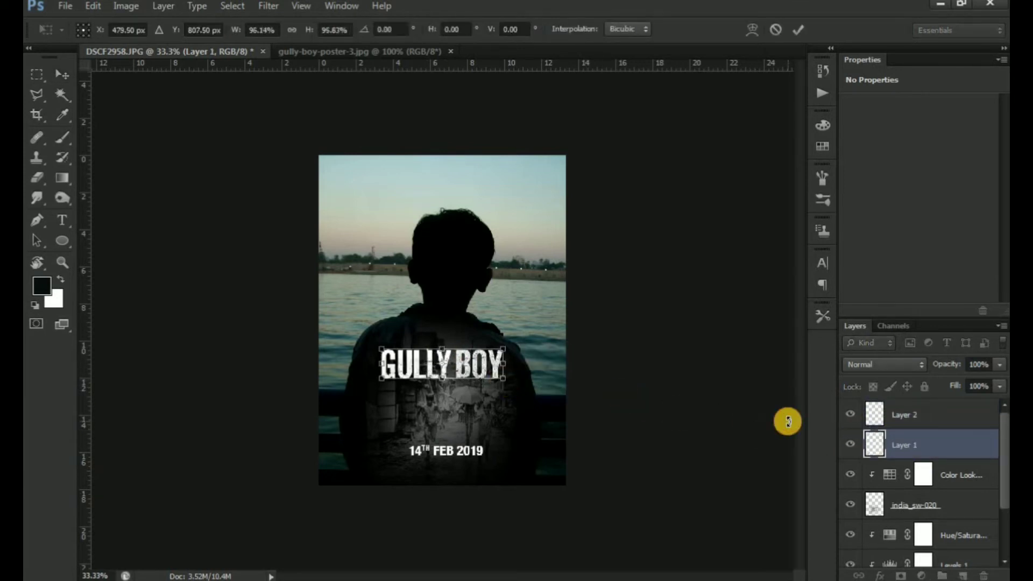
pyautogui.press('Return')
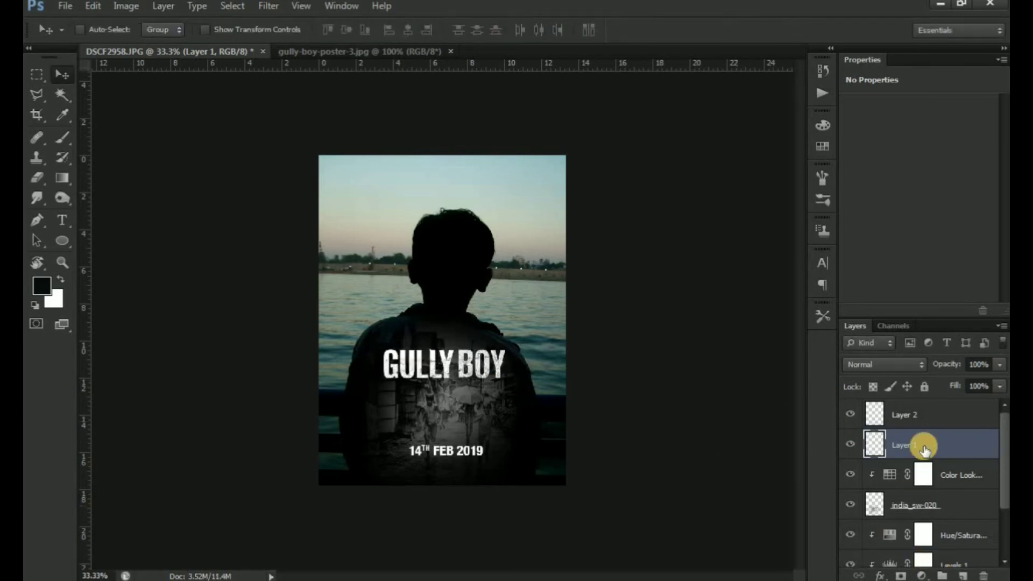
pyautogui.click(925, 414)
pyautogui.click(962, 575)
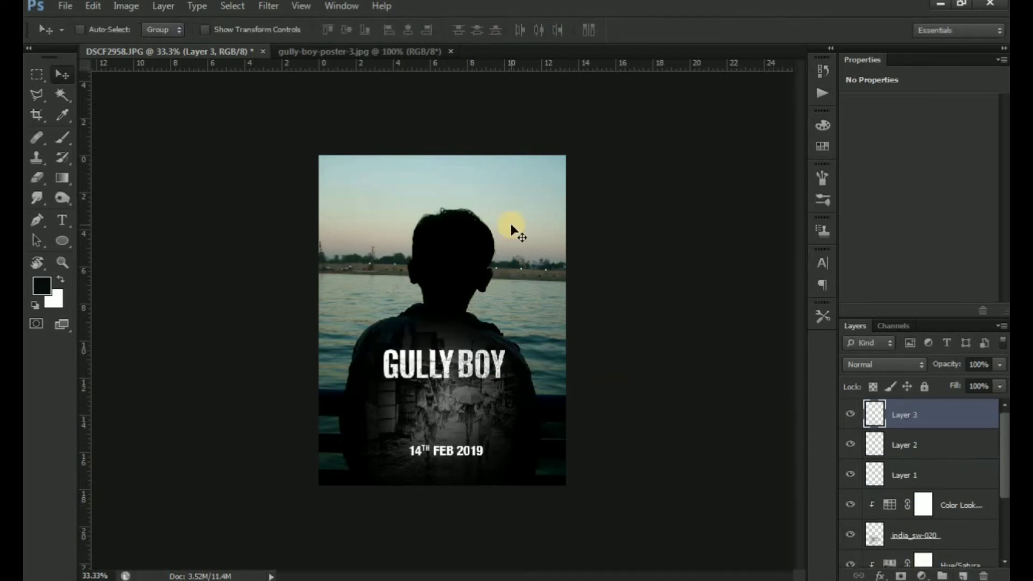
# Choose leaf brush preset 24 and set the brush size to 300 px
pyautogui.press('b')
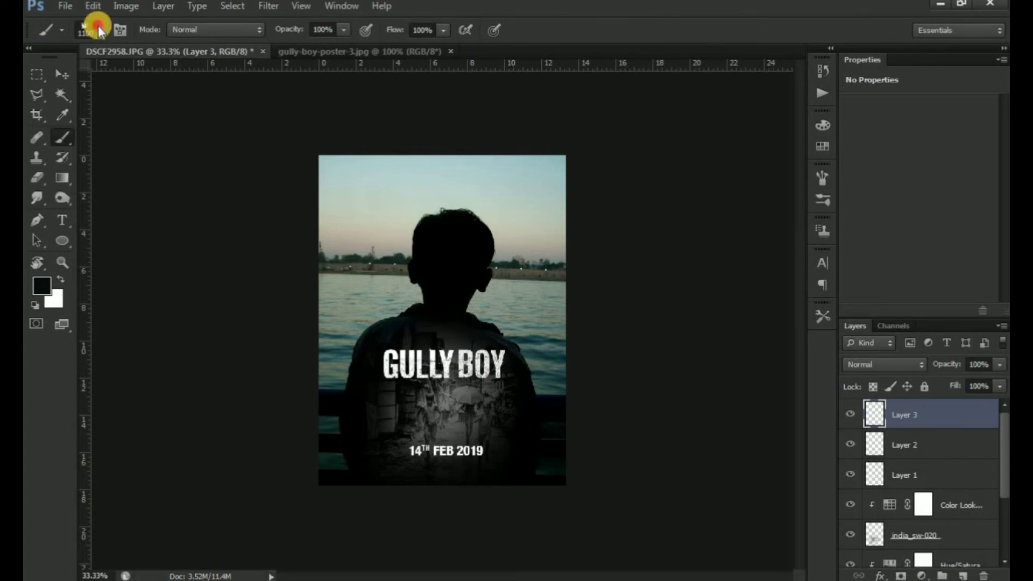
pyautogui.click(98, 29)
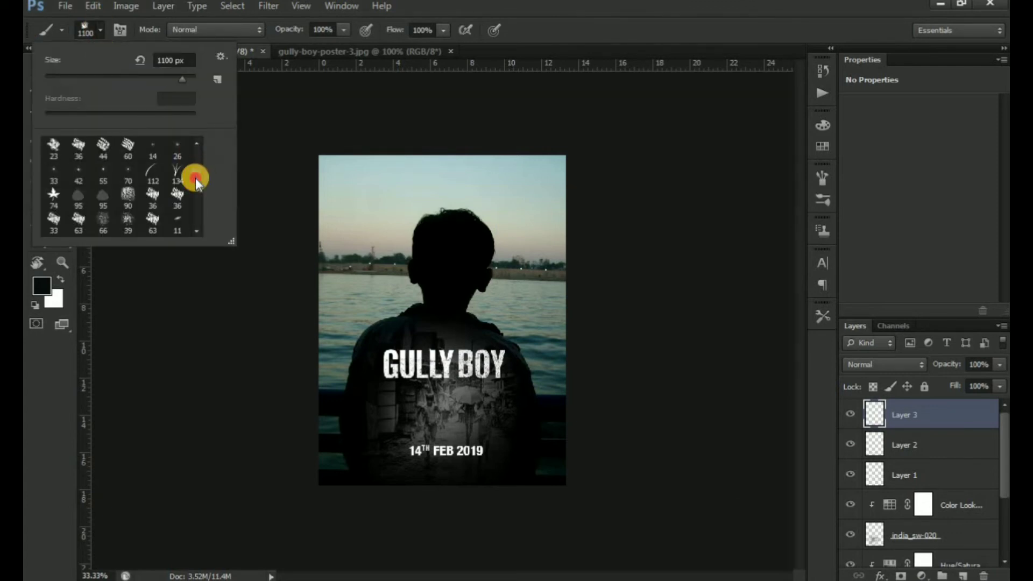
pyautogui.moveTo(196, 160); pyautogui.dragTo(193, 173)
pyautogui.click(112, 166)
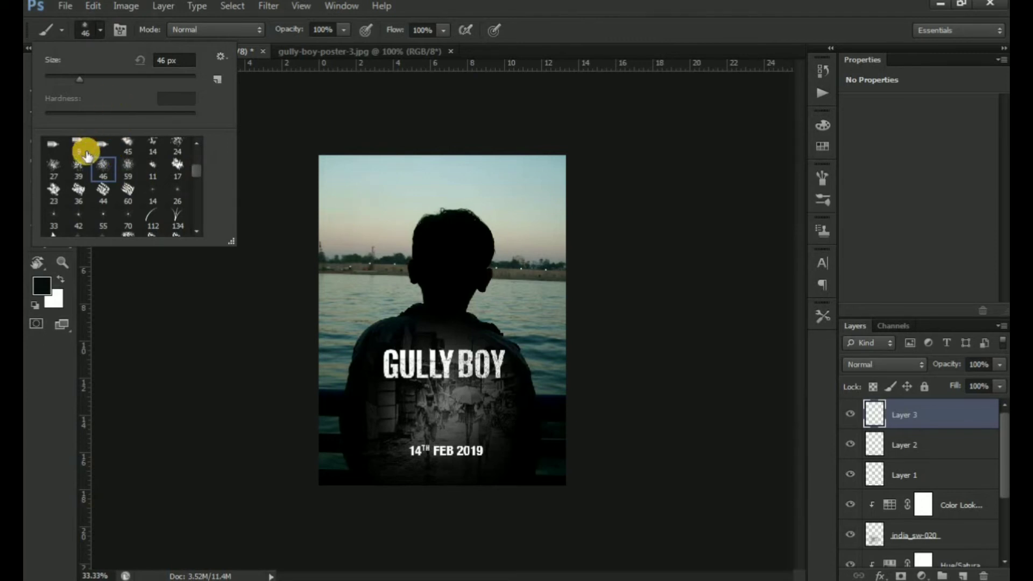
pyautogui.click(54, 166)
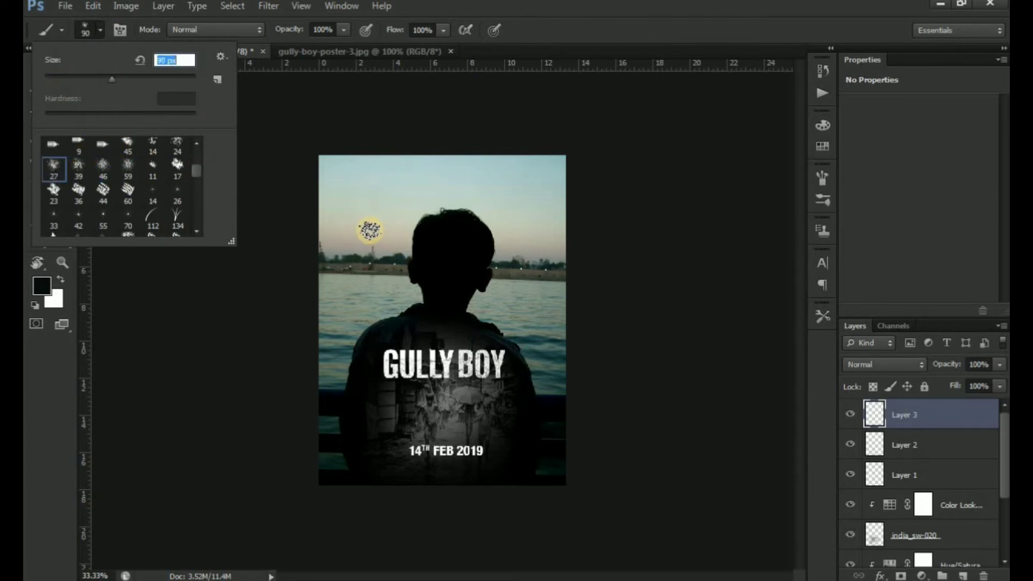
pyautogui.click(127, 166)
pyautogui.click(78, 165)
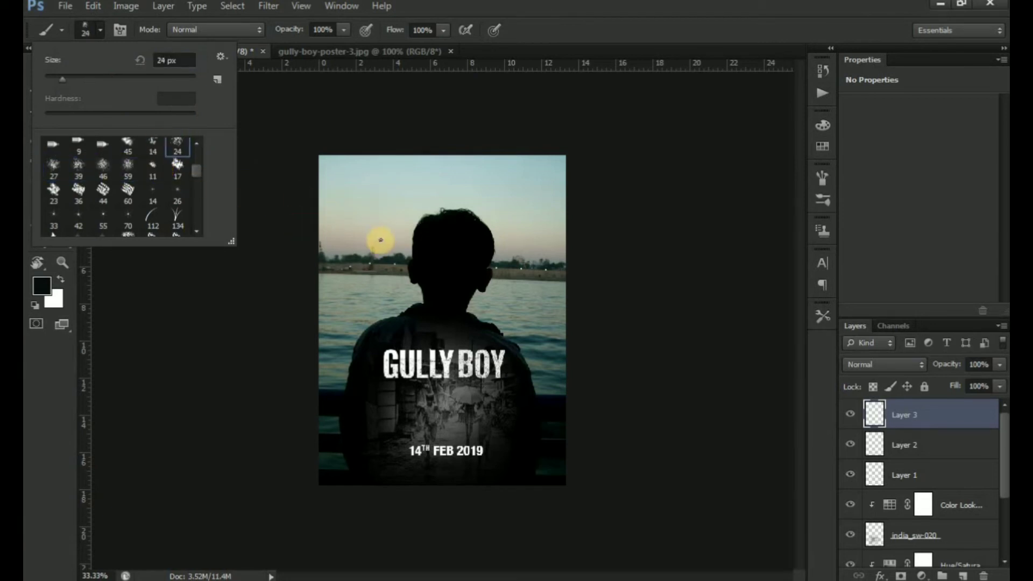
pyautogui.click(153, 146)
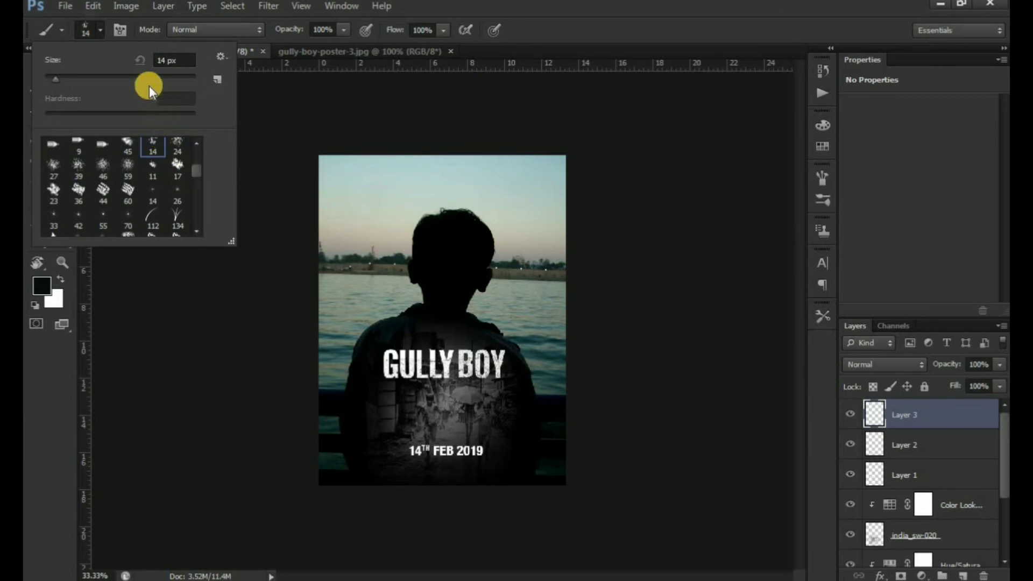
pyautogui.click(178, 144)
pyautogui.click(123, 76)
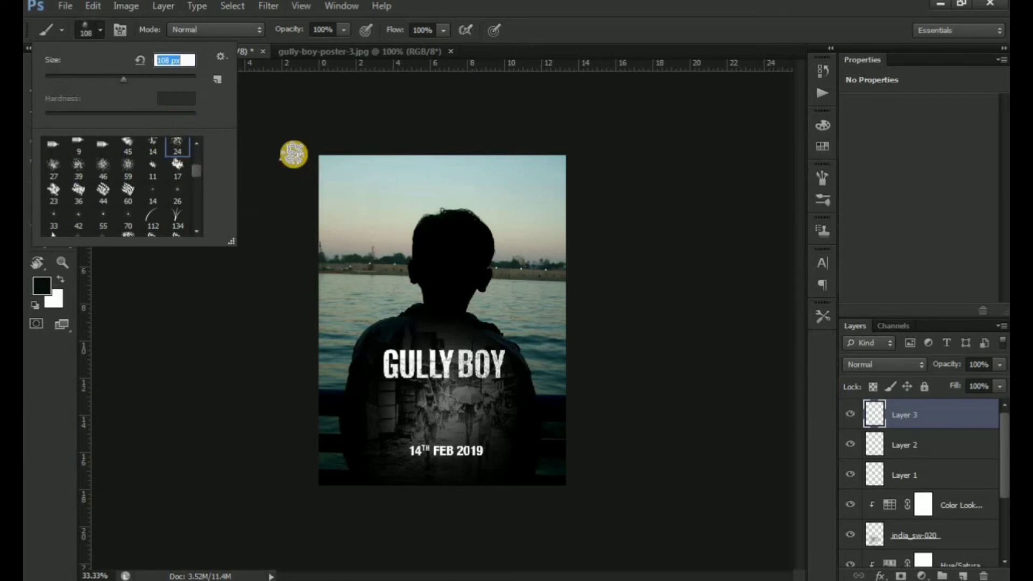
pyautogui.write('125')
pyautogui.press('Return')
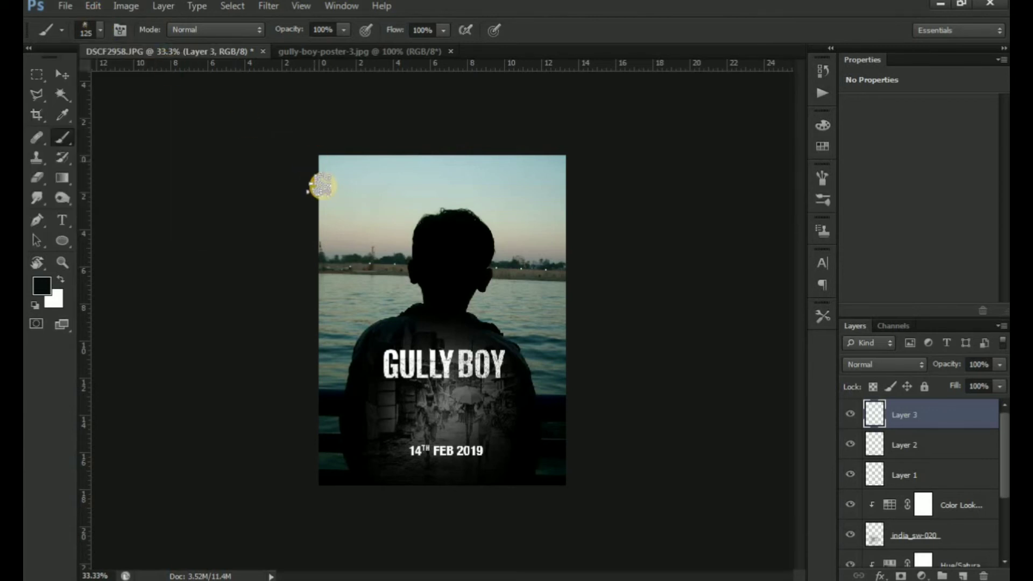
pyautogui.press(']')
pyautogui.press(']')
pyautogui.press(']')
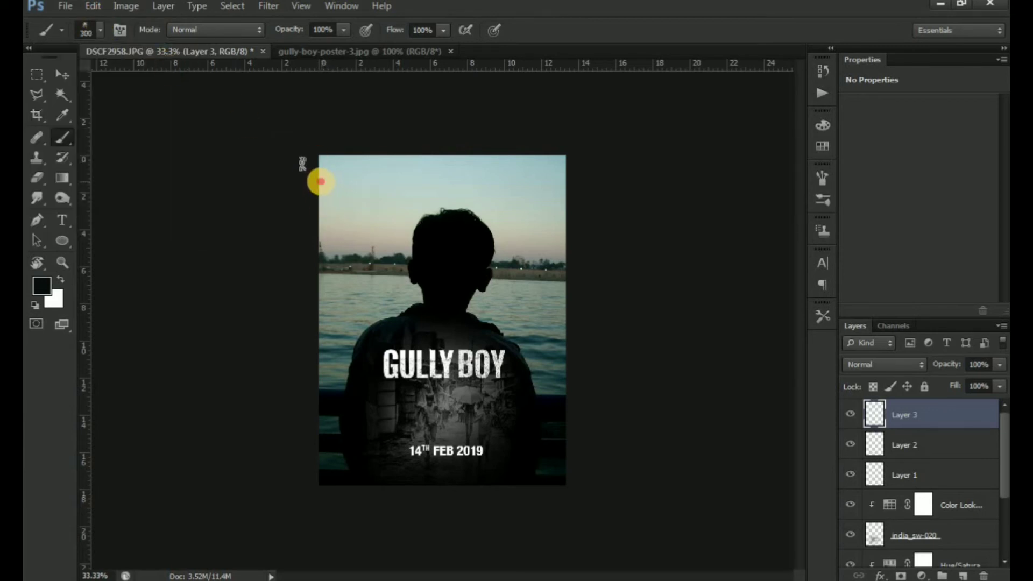
# Paint dark foliage along the poster's top edge and down both sides
pyautogui.click(320, 182)
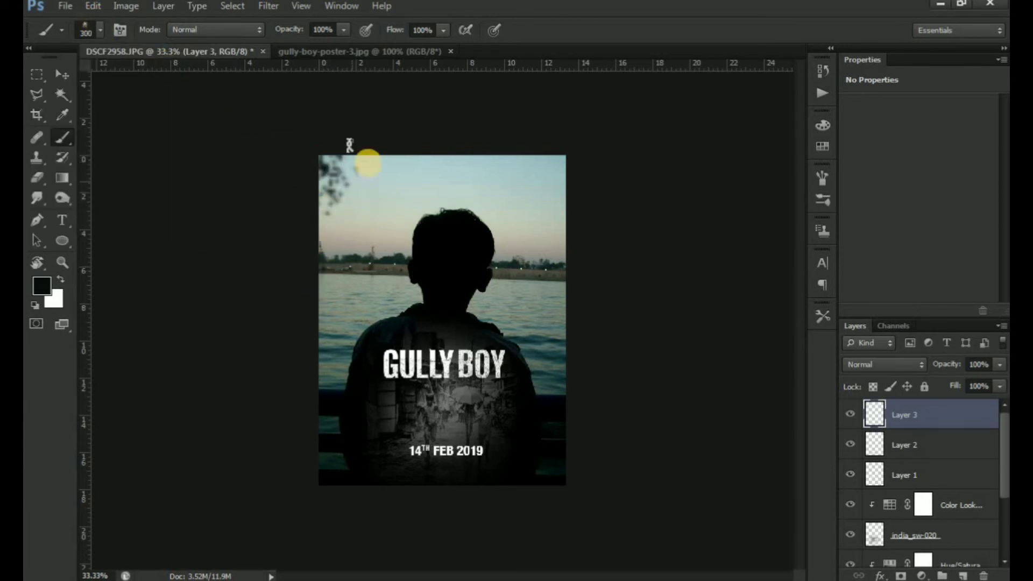
pyautogui.click(360, 145)
pyautogui.click(559, 144)
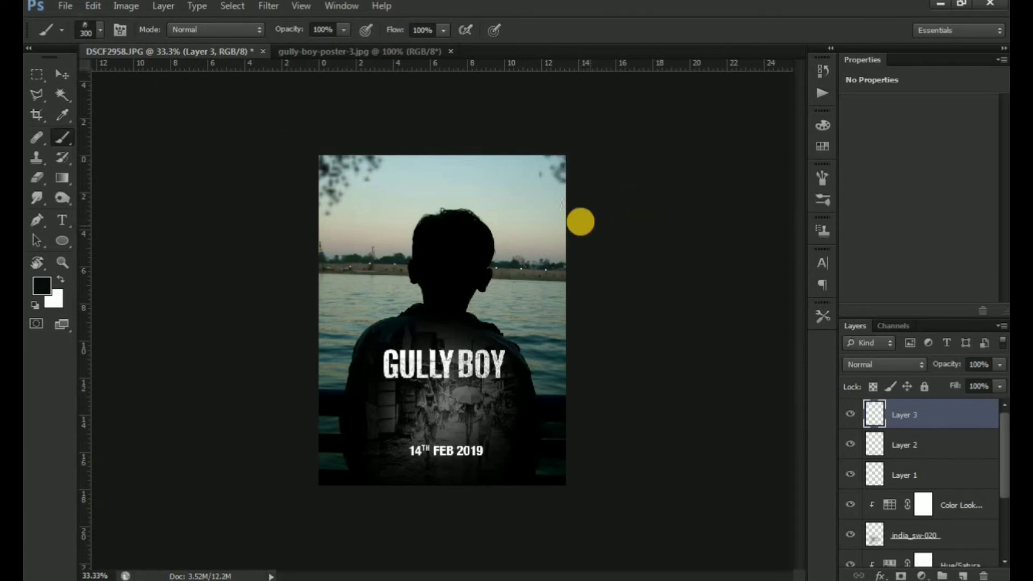
pyautogui.click(406, 147)
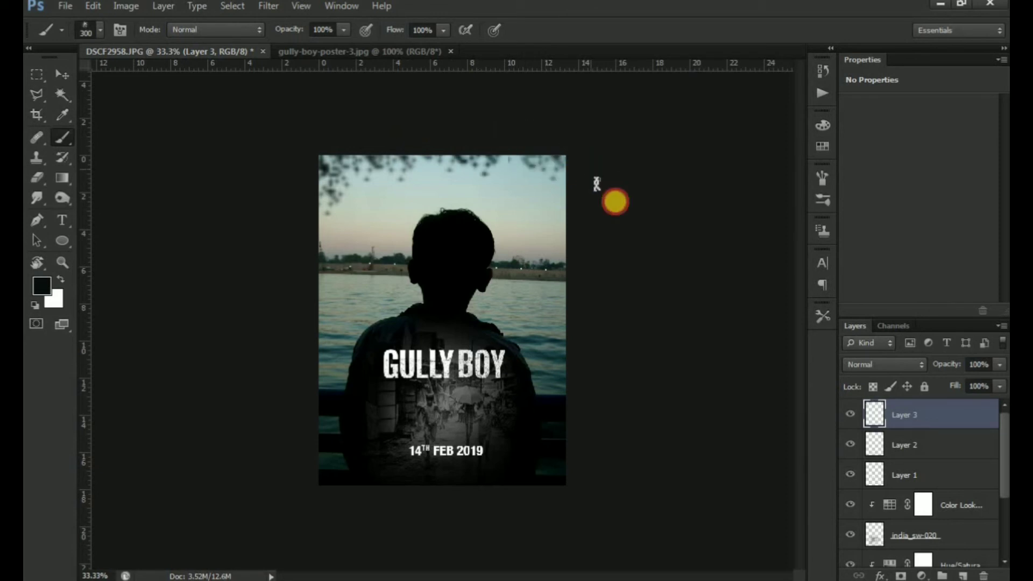
pyautogui.click(605, 231)
pyautogui.moveTo(281, 216); pyautogui.dragTo(315, 367)
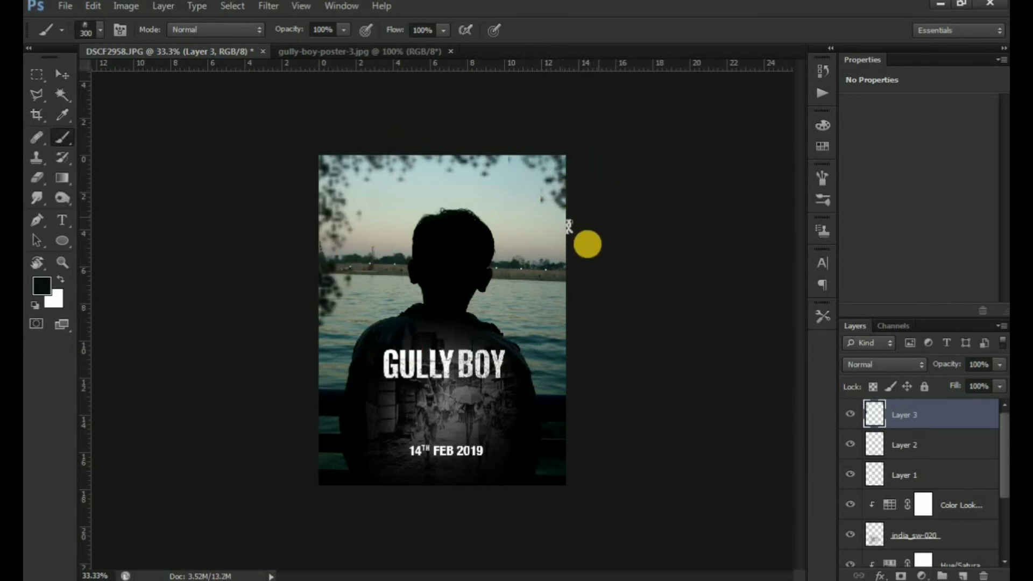
pyautogui.moveTo(571, 228); pyautogui.dragTo(568, 183)
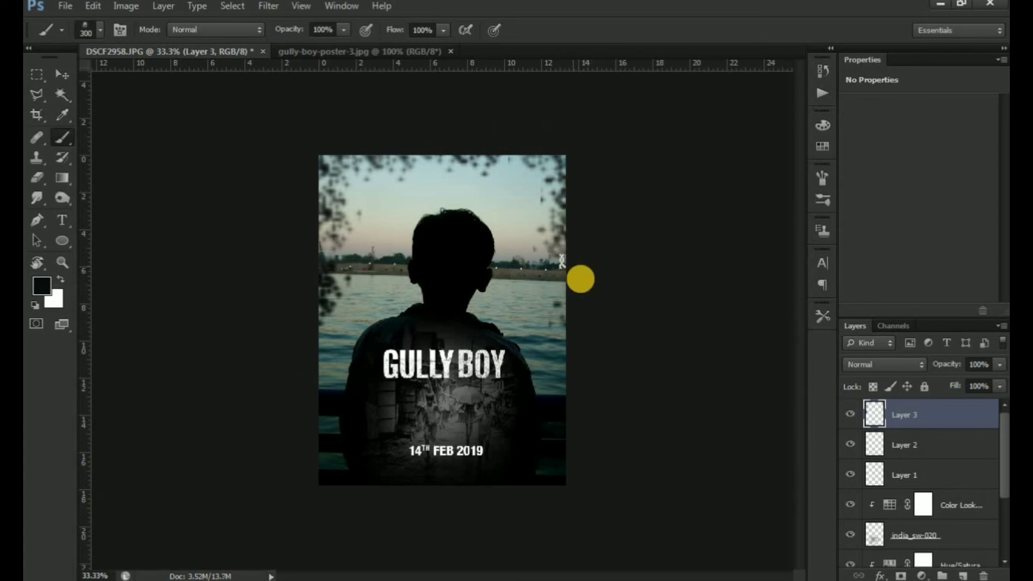
pyautogui.click(512, 144)
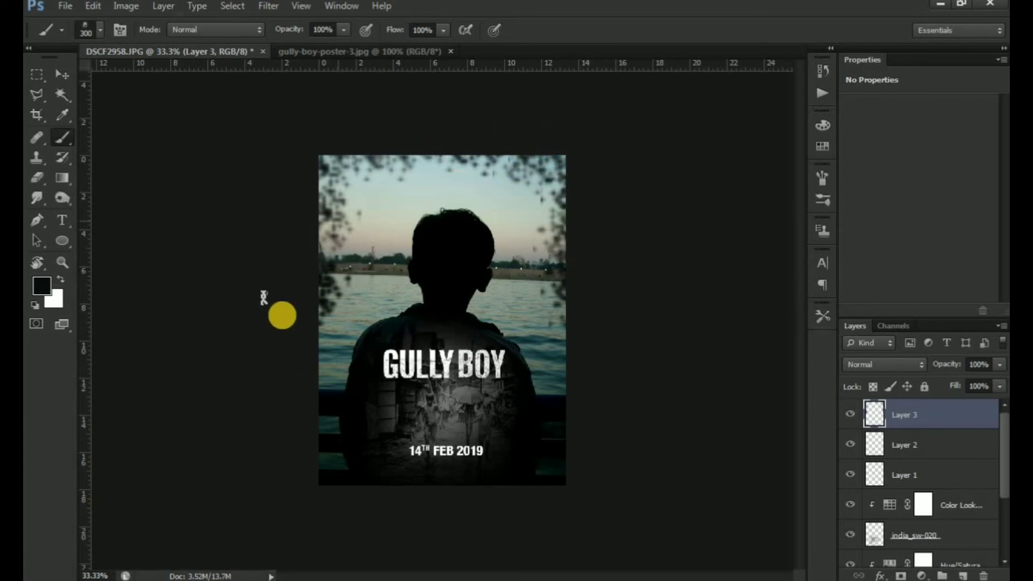
pyautogui.moveTo(281, 349); pyautogui.dragTo(279, 400)
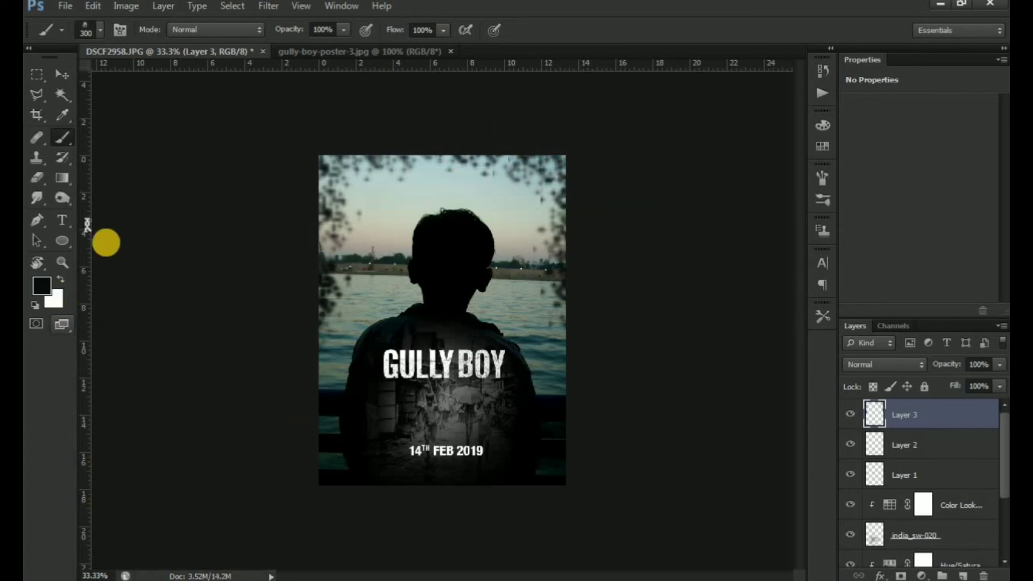
pyautogui.click(100, 32)
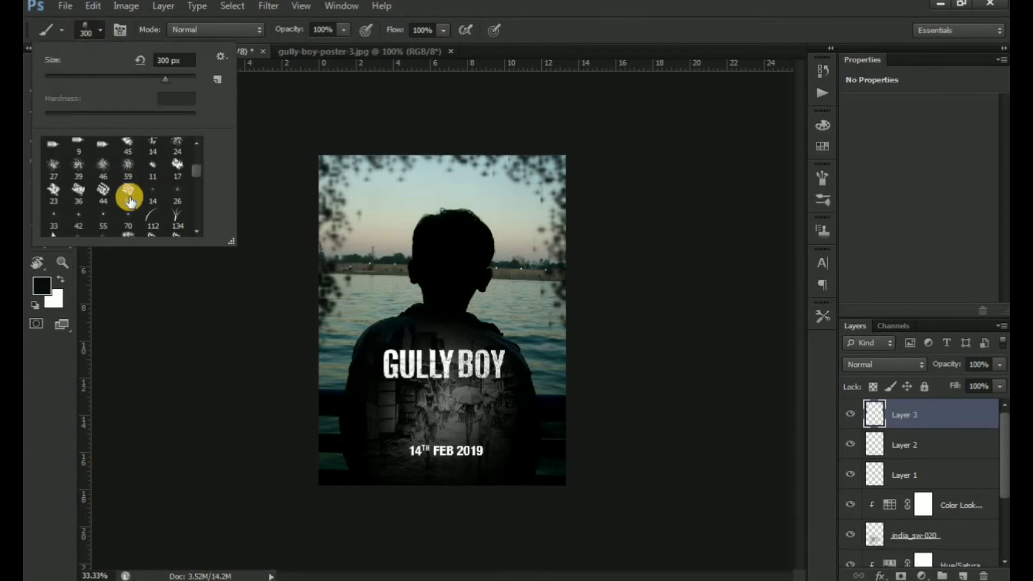
# Switch to the 39 px leafy splatter tip at 600 px and add specks near the upper corners
pyautogui.click(128, 193)
pyautogui.click(47, 191)
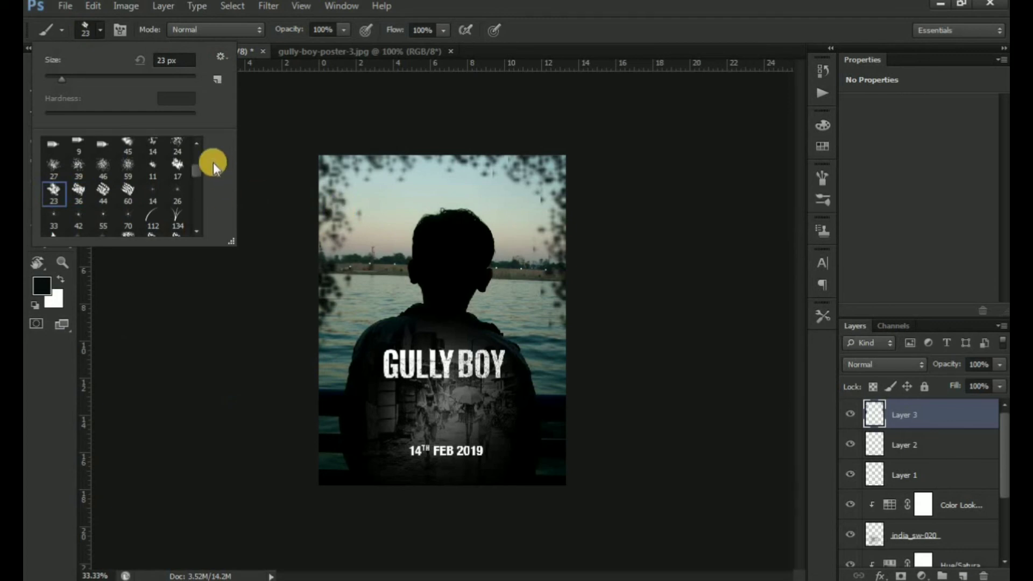
pyautogui.click(195, 170)
pyautogui.click(152, 166)
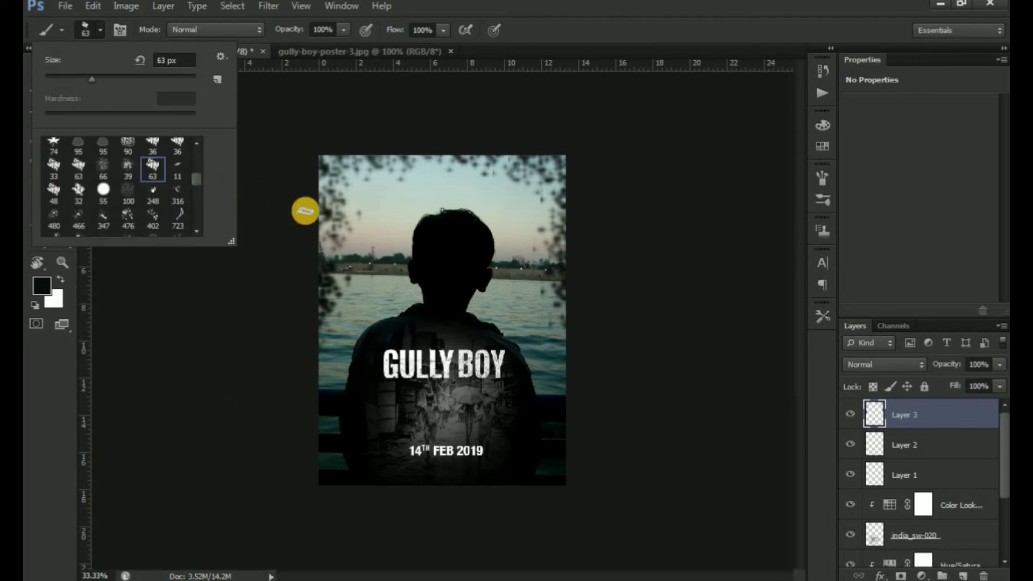
pyautogui.click(137, 173)
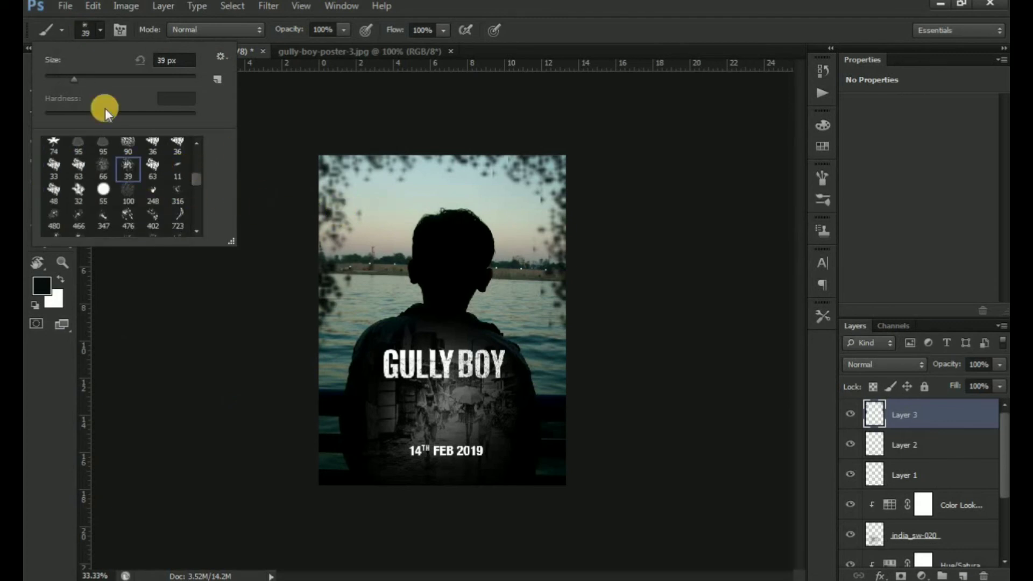
pyautogui.moveTo(108, 73); pyautogui.dragTo(115, 76)
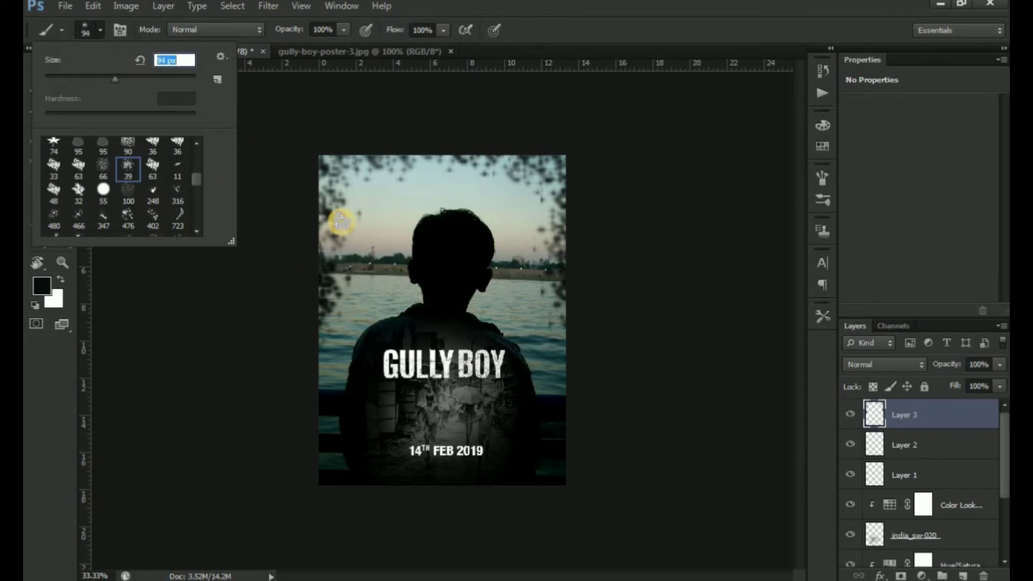
pyautogui.press('Return')
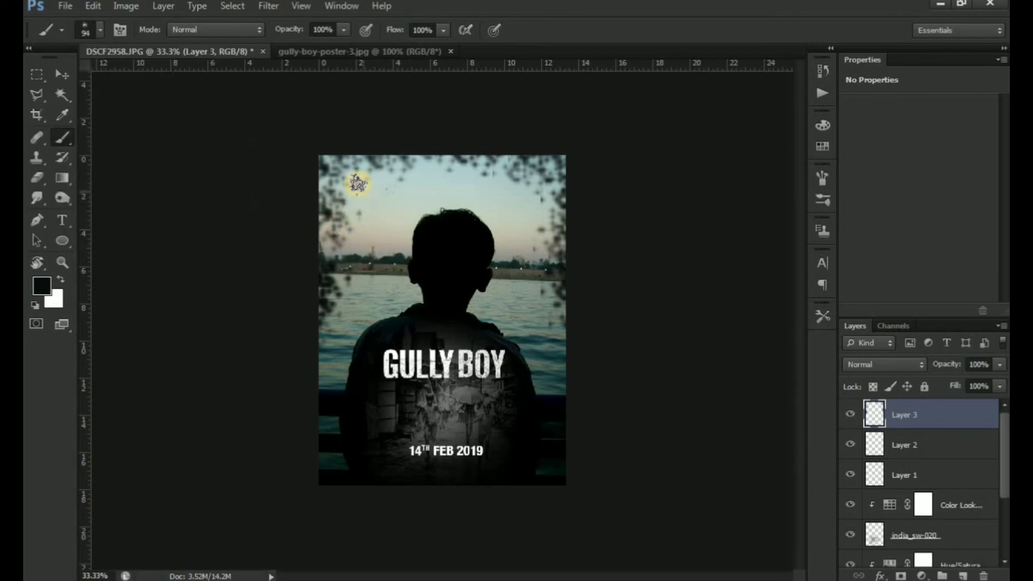
pyautogui.press(']')
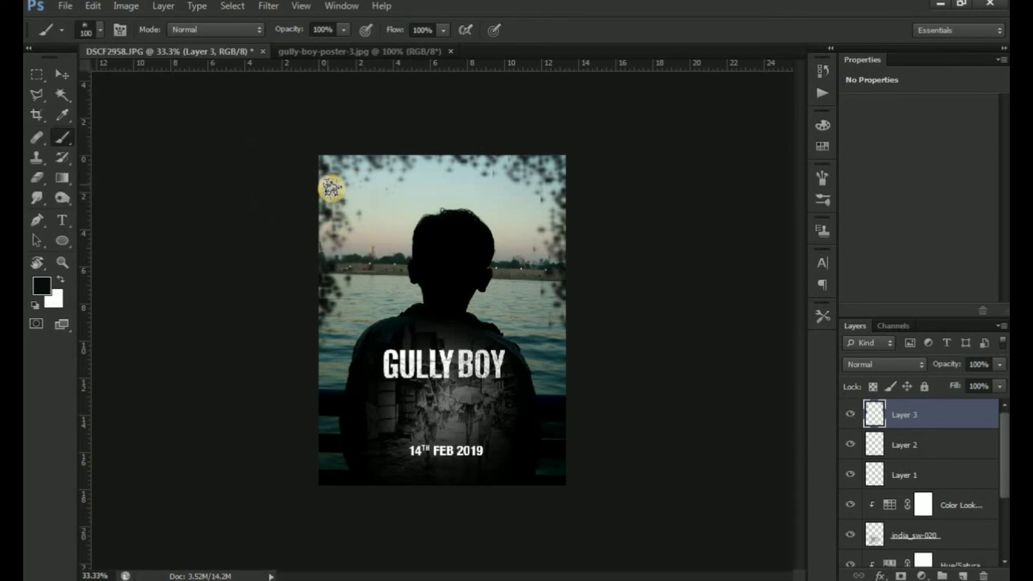
pyautogui.press(']')
pyautogui.press(']')
pyautogui.press(']')
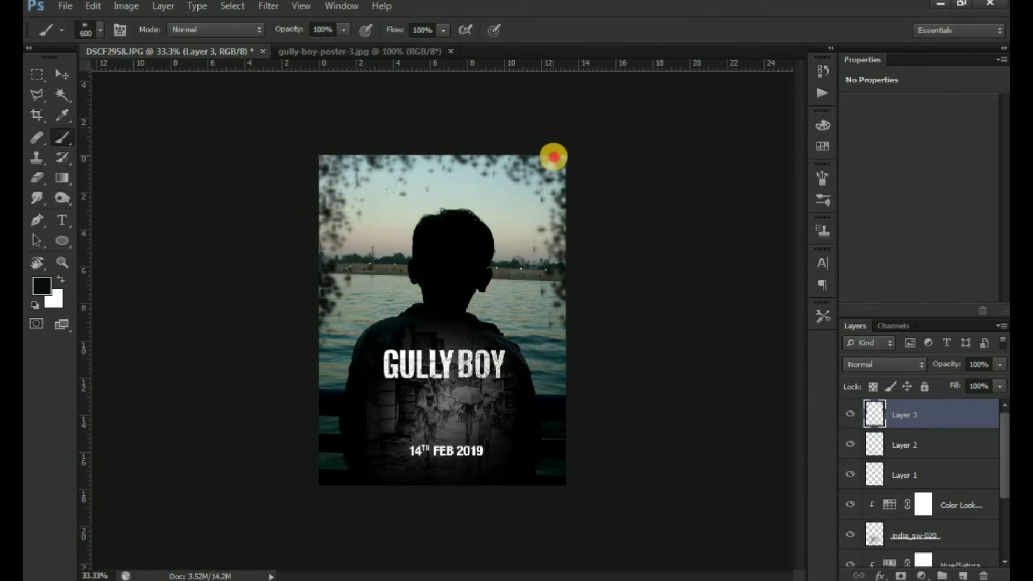
pyautogui.moveTo(620, 330); pyautogui.dragTo(605, 403)
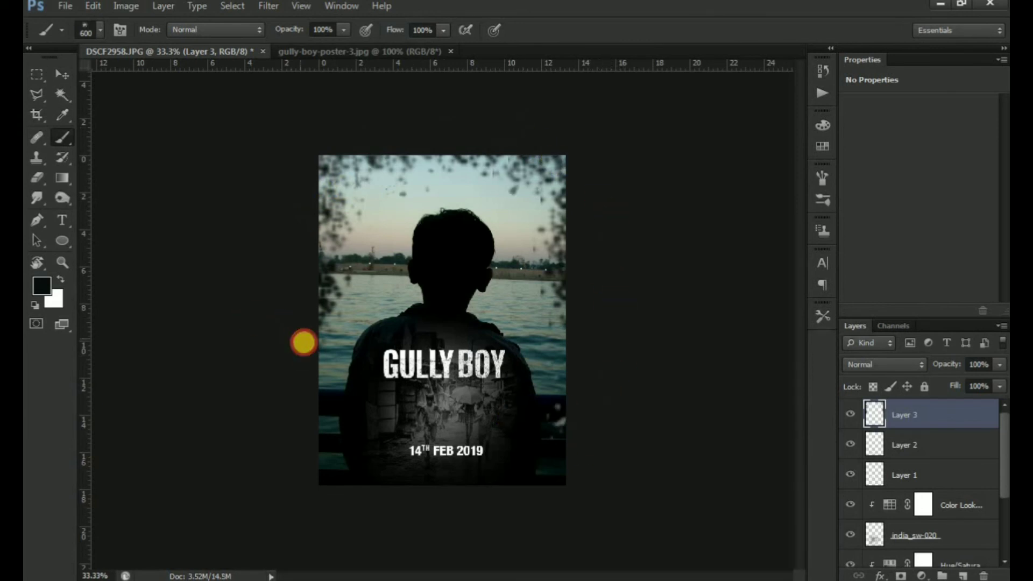
# Add Color Lookup 2 using FallColors.look, toned down to about 58% opacity
pyautogui.press('v')
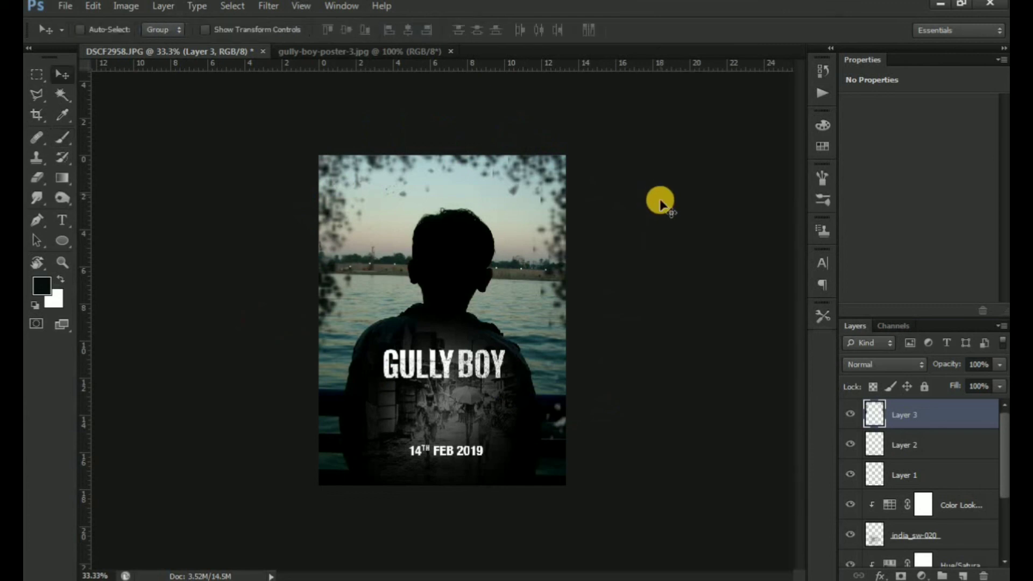
pyautogui.click(1002, 427)
pyautogui.click(930, 573)
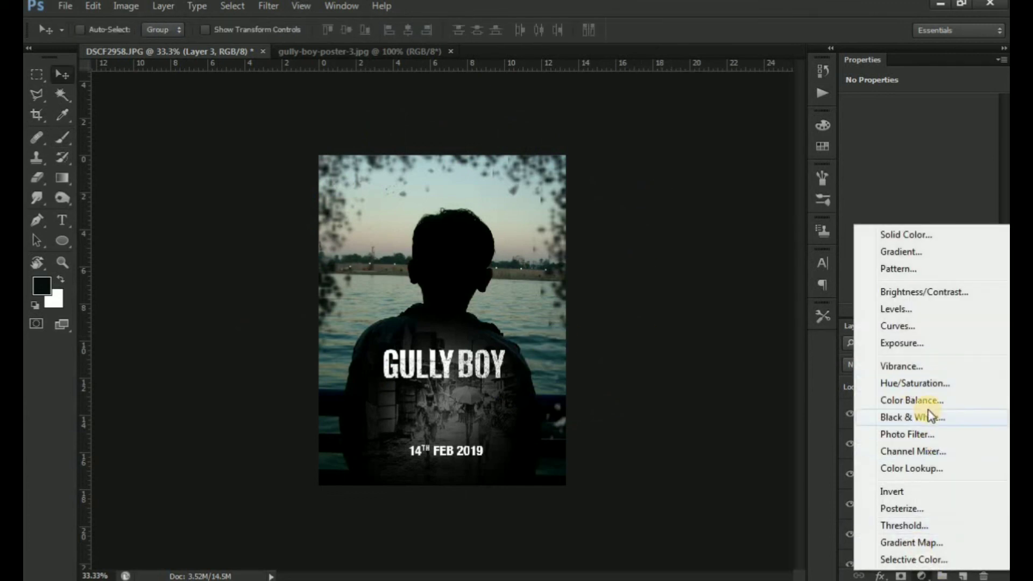
pyautogui.click(909, 468)
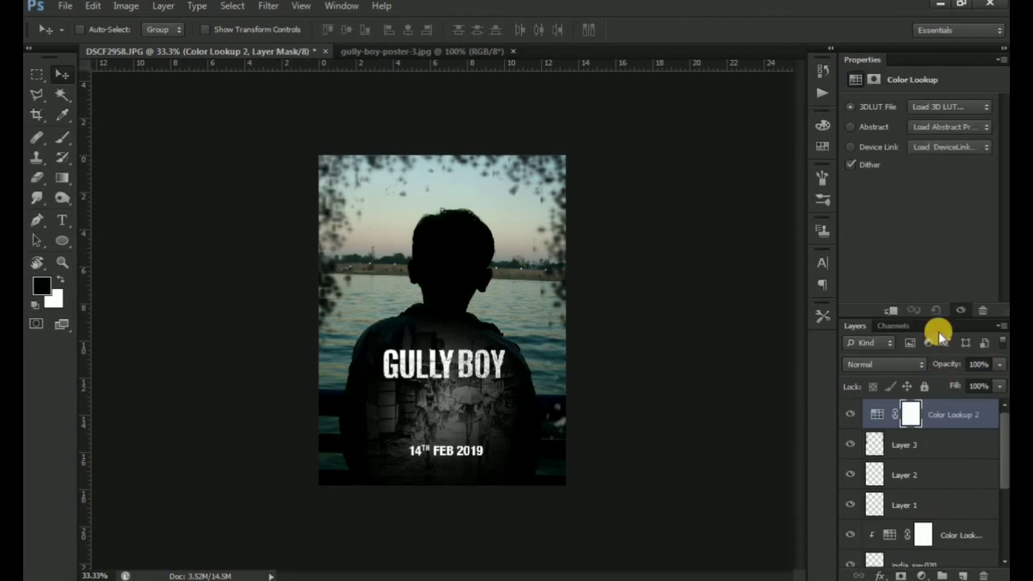
pyautogui.click(928, 106)
pyautogui.click(914, 166)
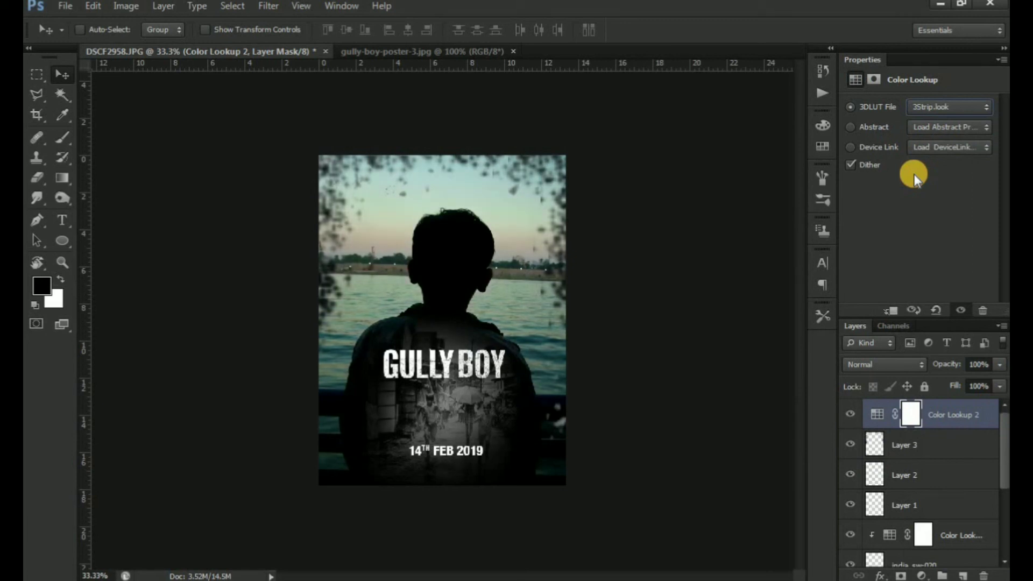
pyautogui.press('Down')
pyautogui.press('Down')
pyautogui.press('Down')
pyautogui.press('Down')
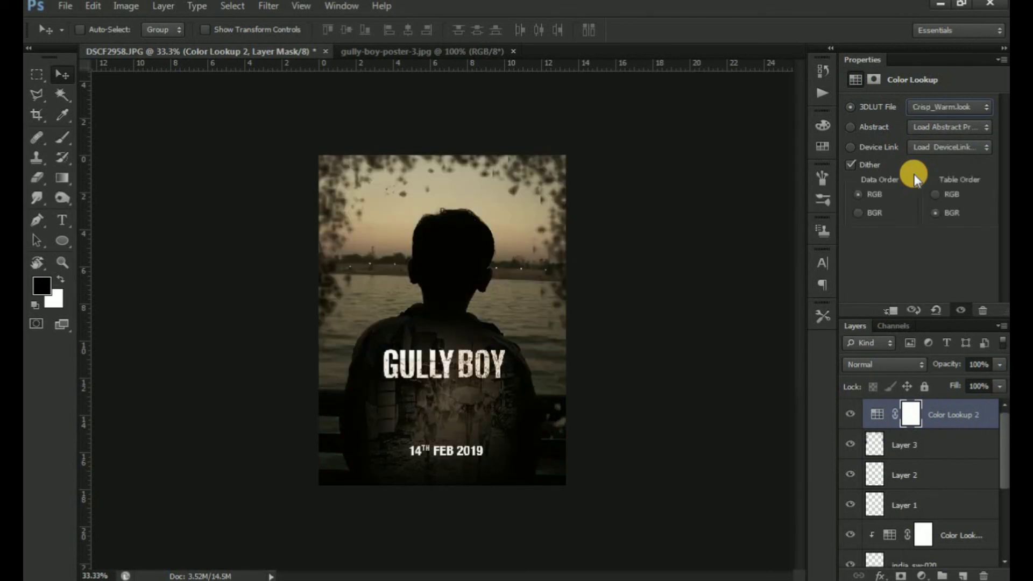
pyautogui.press('Down')
pyautogui.press('Down')
pyautogui.press('Down')
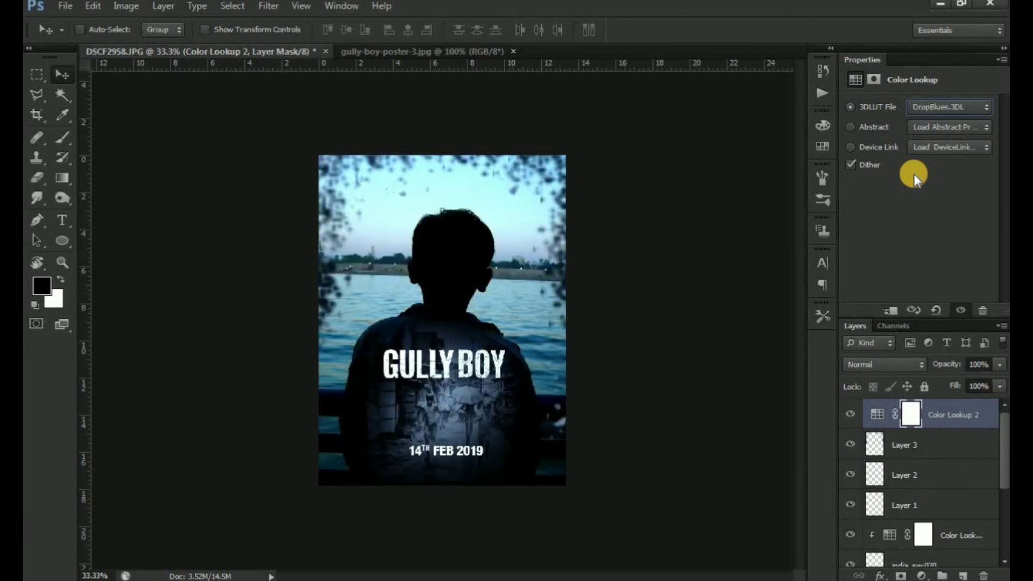
pyautogui.press('Down')
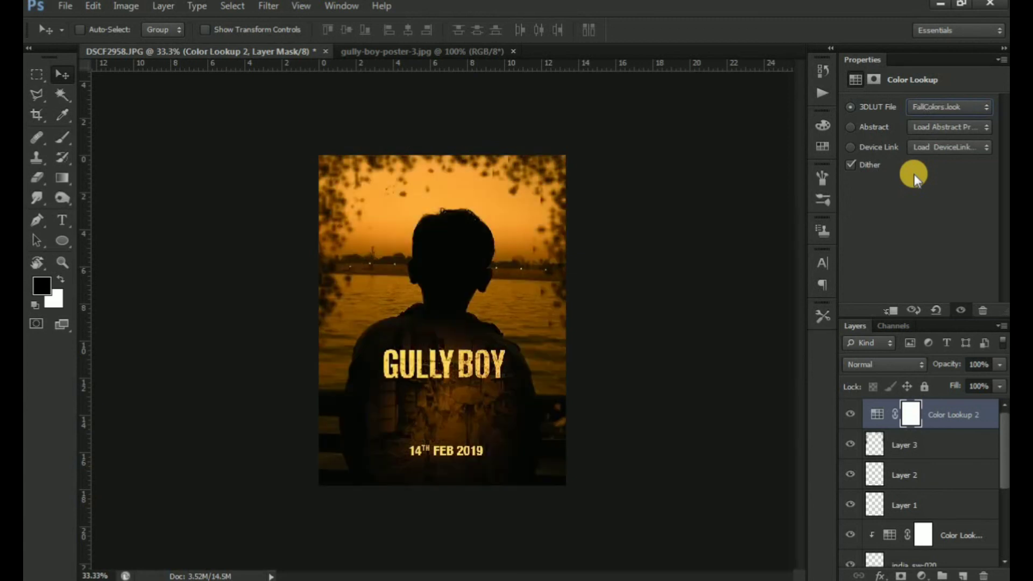
pyautogui.press('Down')
pyautogui.press('Up')
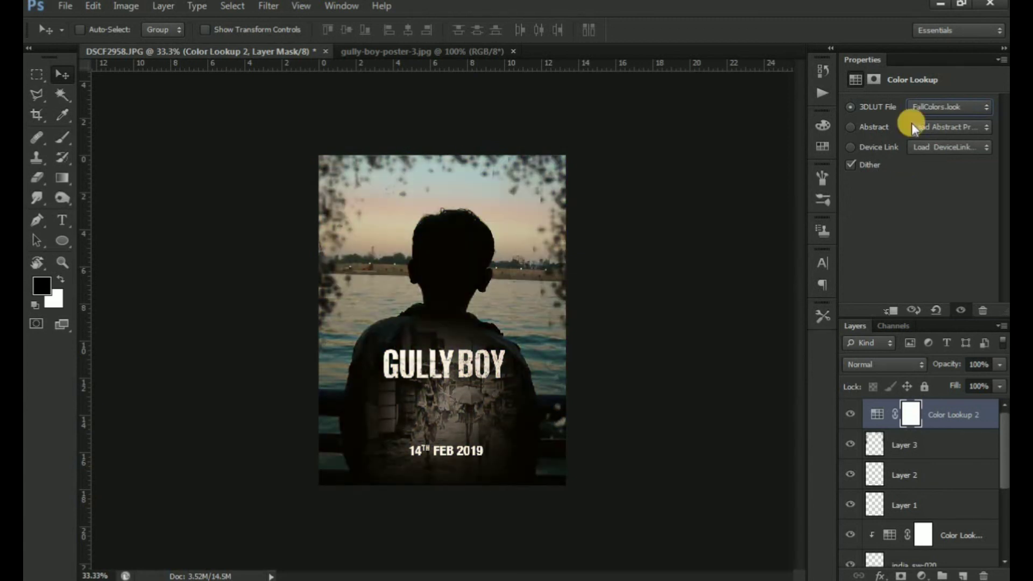
pyautogui.moveTo(951, 364); pyautogui.dragTo(933, 369)
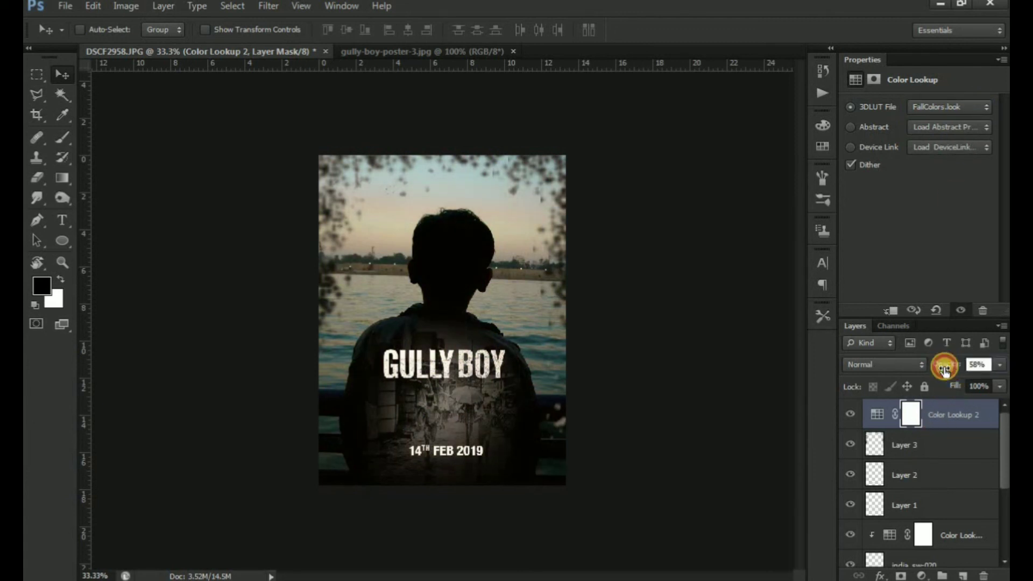
# Add another Color Lookup layer set to DropBlues.3DL at 76% opacity
pyautogui.click(923, 576)
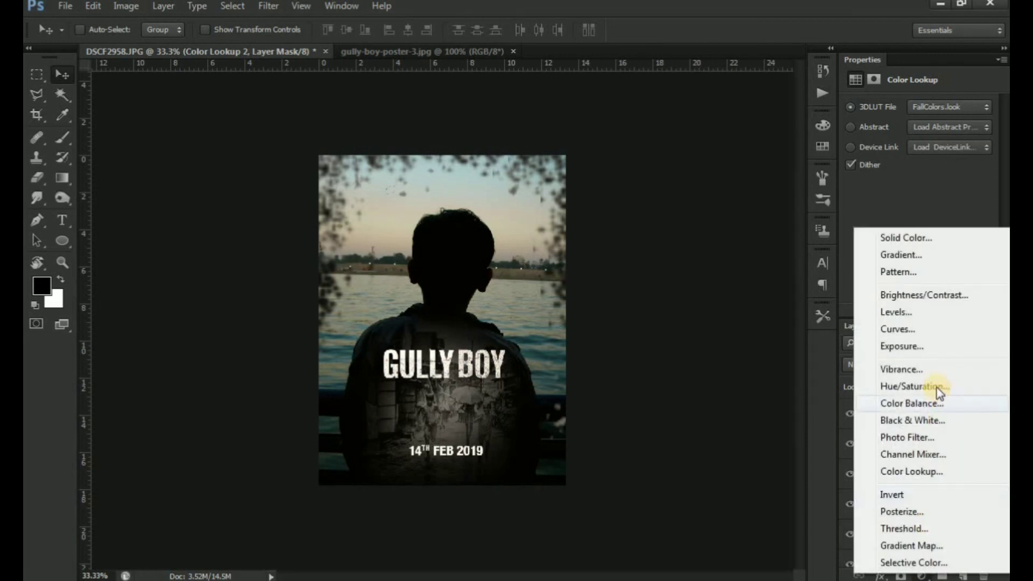
pyautogui.click(917, 471)
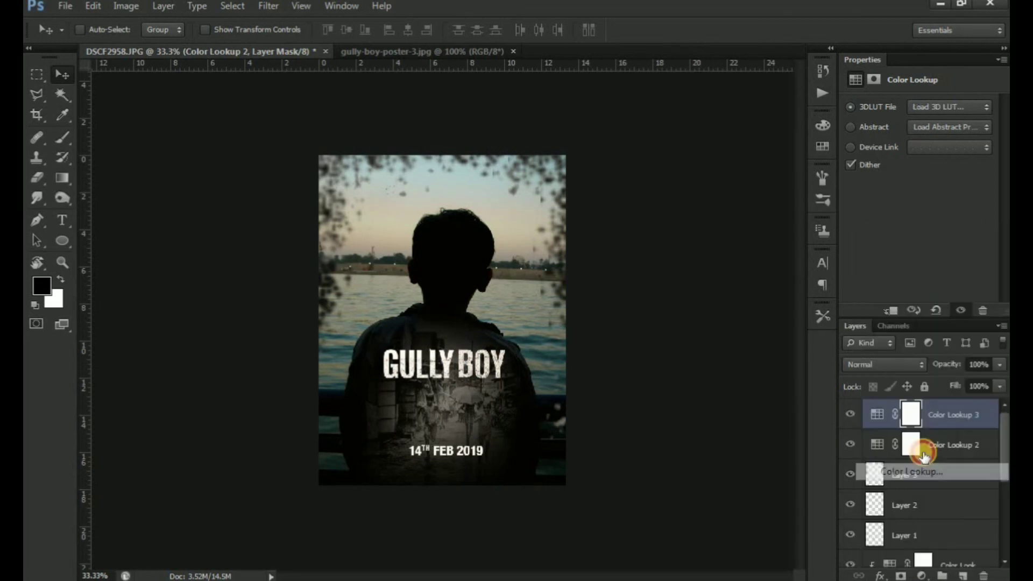
pyautogui.click(934, 109)
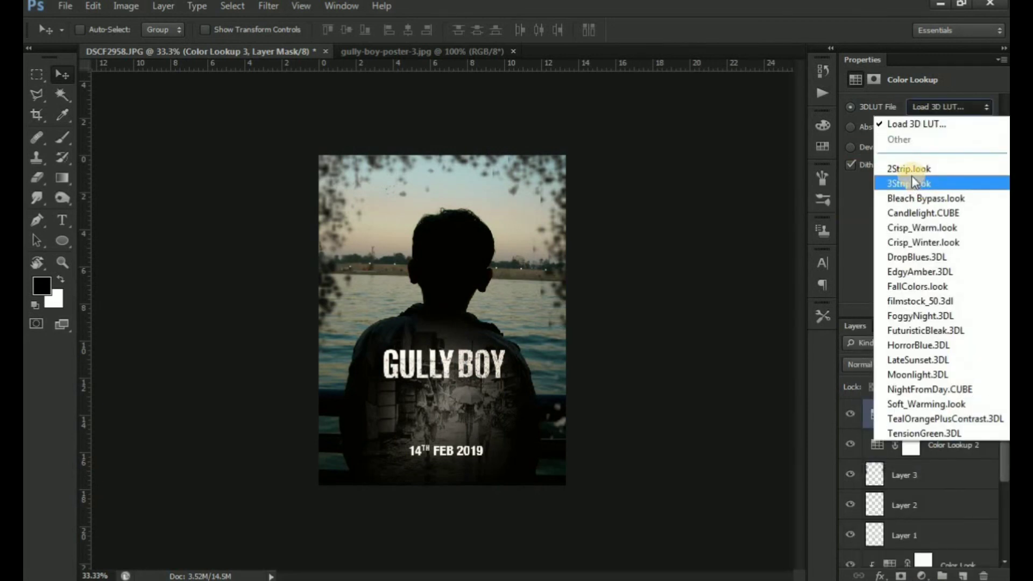
pyautogui.click(911, 175)
pyautogui.press('Down')
pyautogui.press('Down')
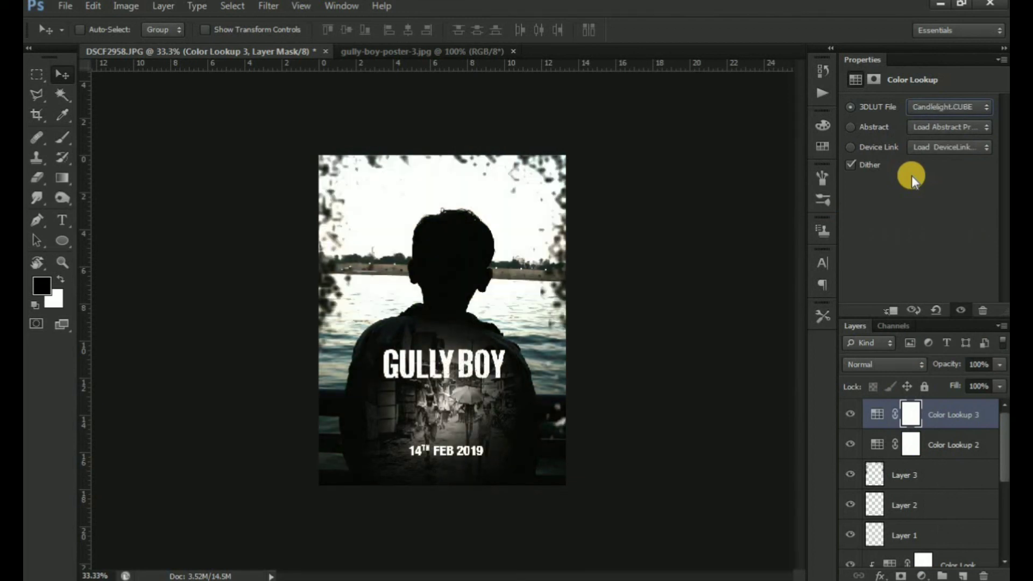
pyautogui.press('Down')
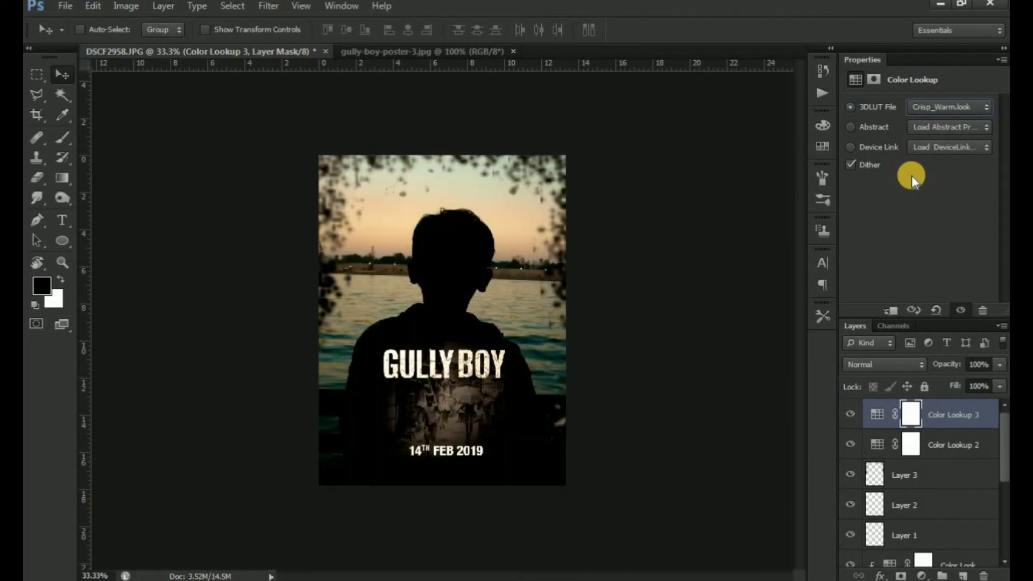
pyautogui.press('Down')
pyautogui.press('Down')
pyautogui.press('Down')
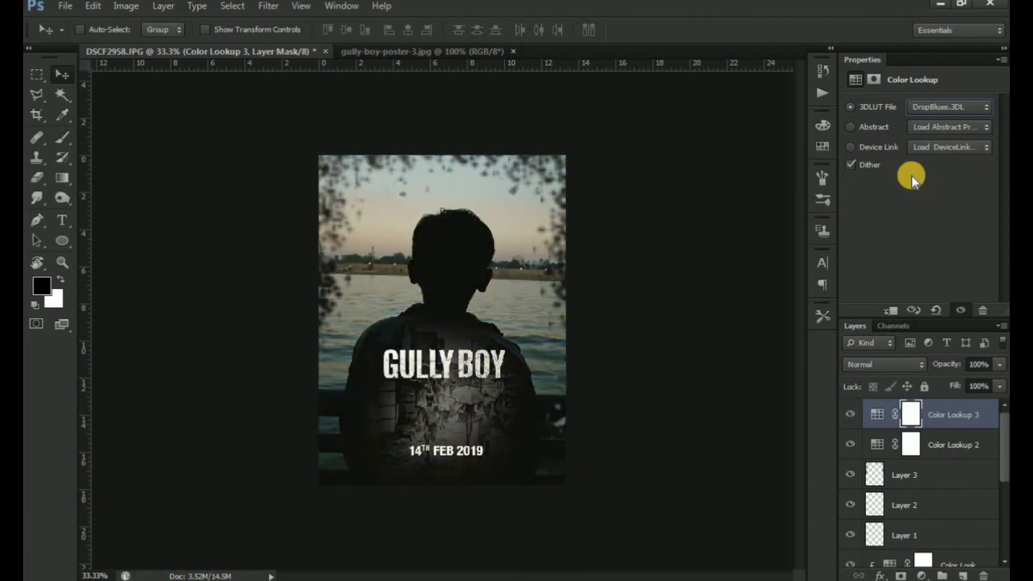
pyautogui.moveTo(948, 366); pyautogui.dragTo(949, 387)
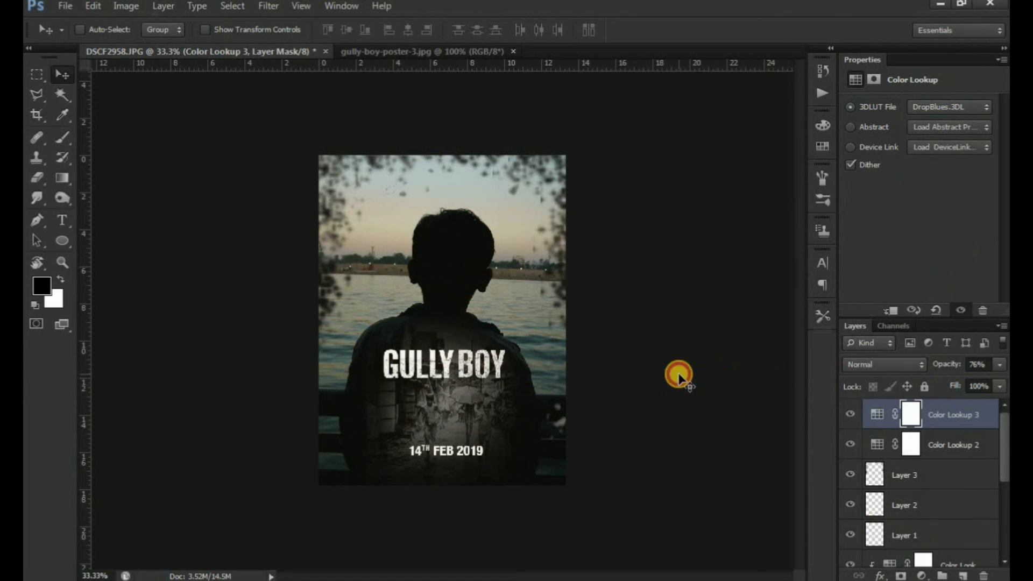
# Fit the whole finished poster in the window with Ctrl+0
pyautogui.hotkey('ctrl', '0')
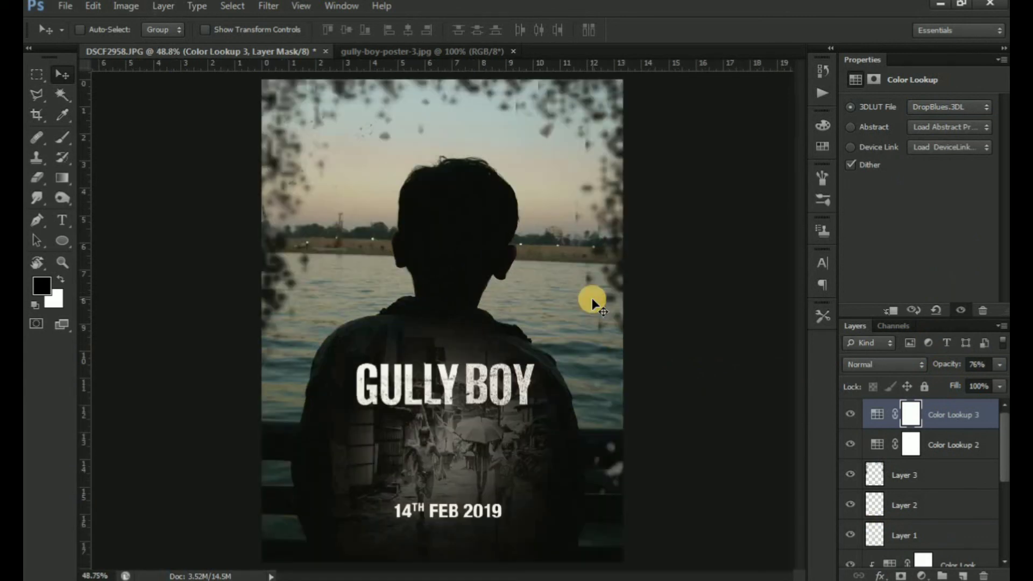